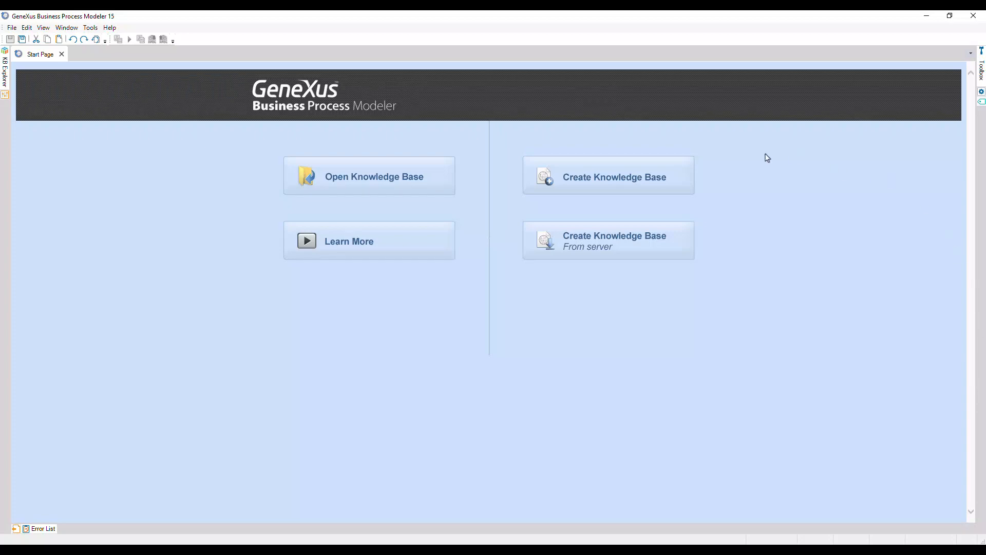
Create a new knowledge base named GXBPMSuiteCourse
{"action": "left_click", "coordinate": [628, 174]}
{"action": "type", "text": "GXBPMSuiteCourse"}
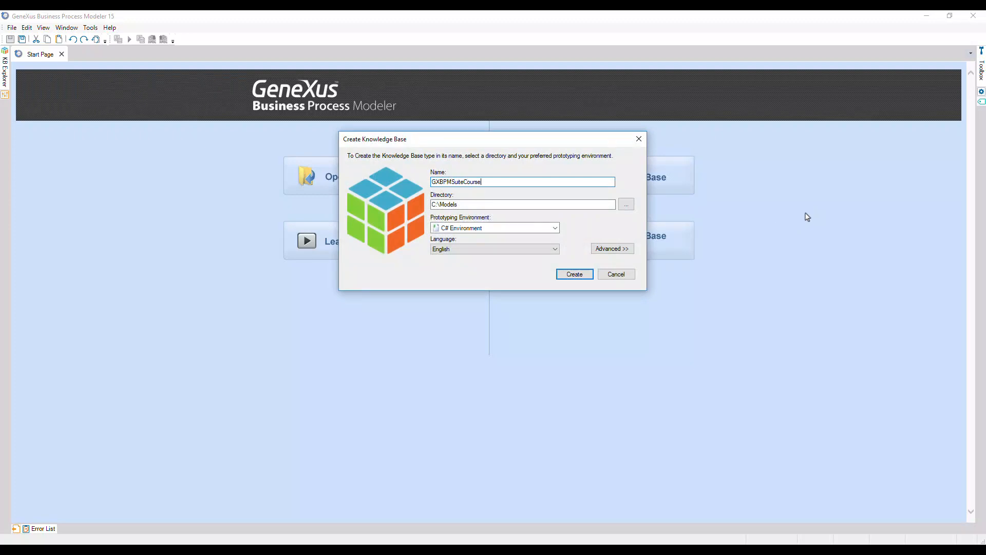
{"action": "key", "text": "Return"}
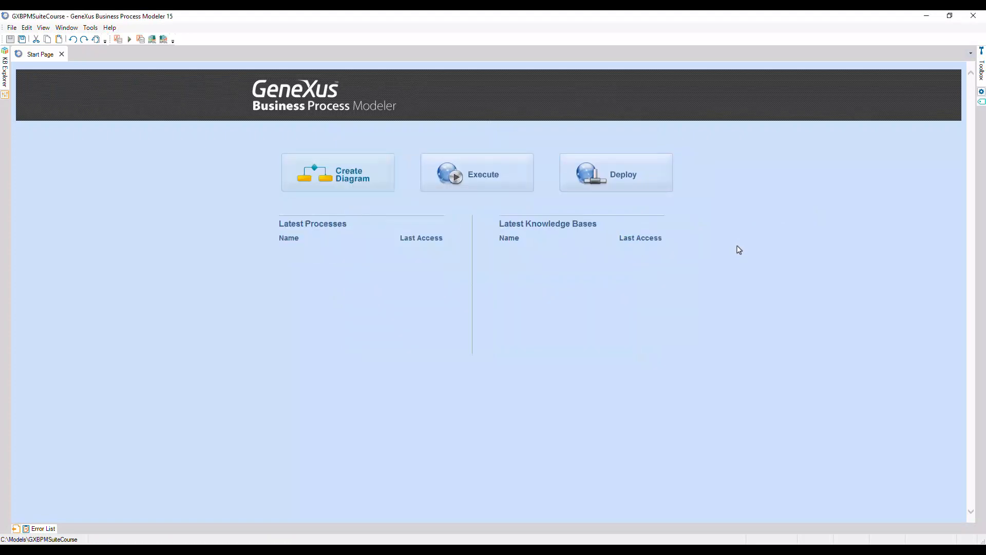
Create a Business Process Diagram named FlightTicketReservation
{"action": "left_click", "coordinate": [365, 191]}
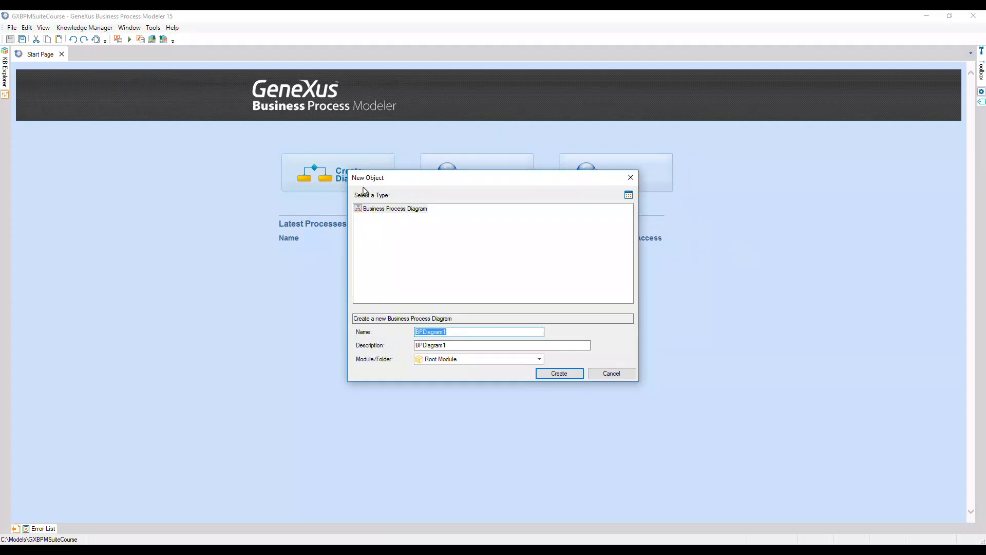
{"action": "type", "text": "FlightTicketReservation"}
{"action": "key", "text": "Return"}
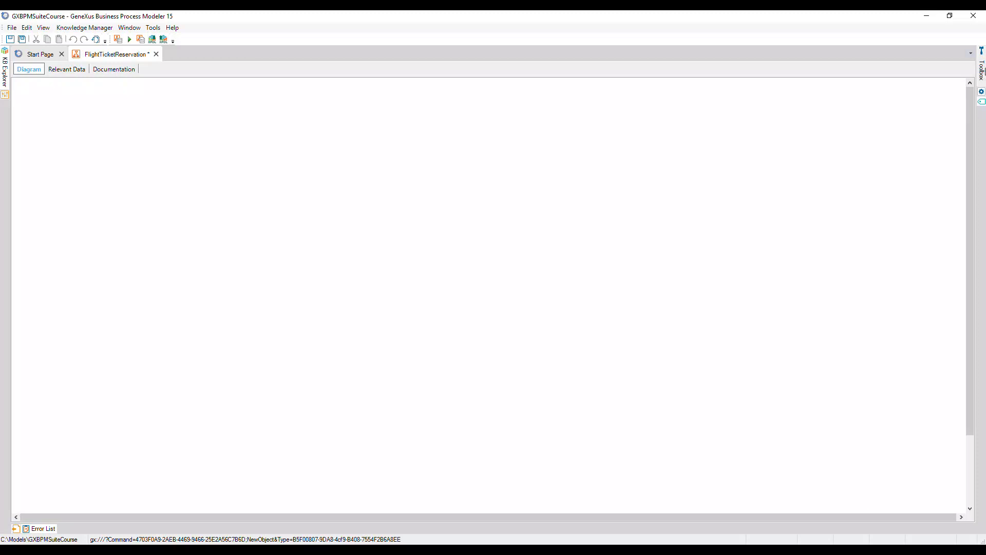
Keep the Toolbox permanently open and expand its Gateways and Subprocesses groups
{"action": "mouse_move", "coordinate": [981, 72]}
{"action": "left_click", "coordinate": [955, 52]}
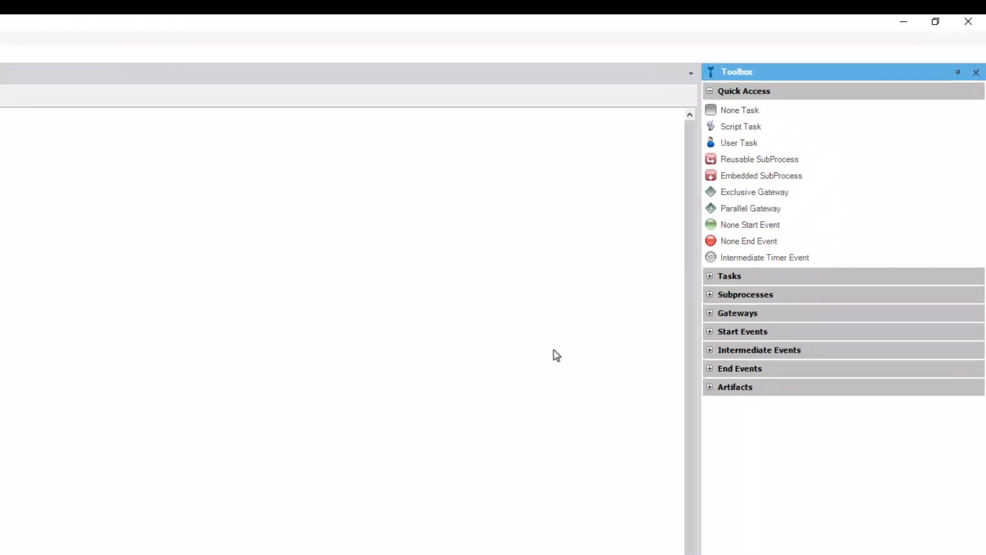
{"action": "left_click", "coordinate": [711, 314]}
{"action": "left_click", "coordinate": [710, 295]}
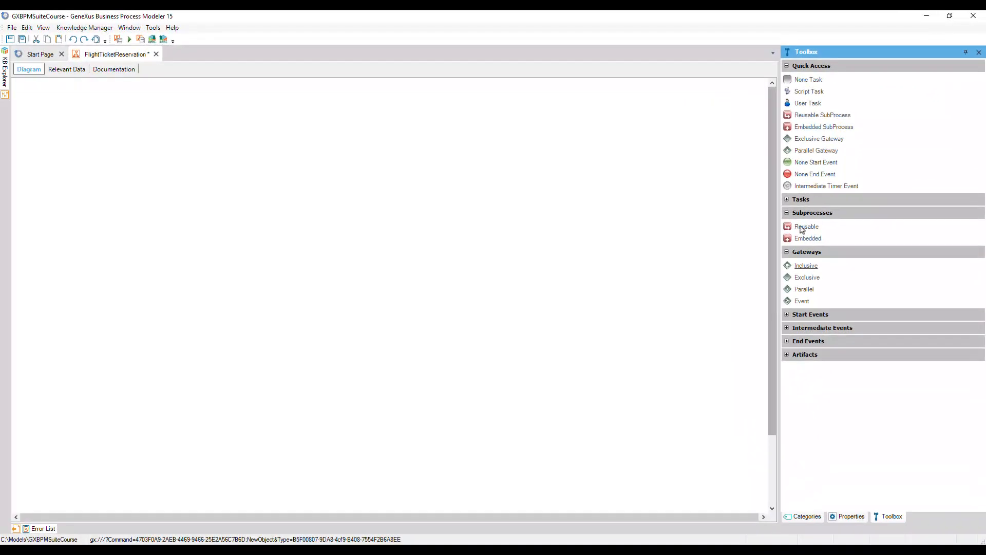
{"action": "left_click", "coordinate": [673, 456]}
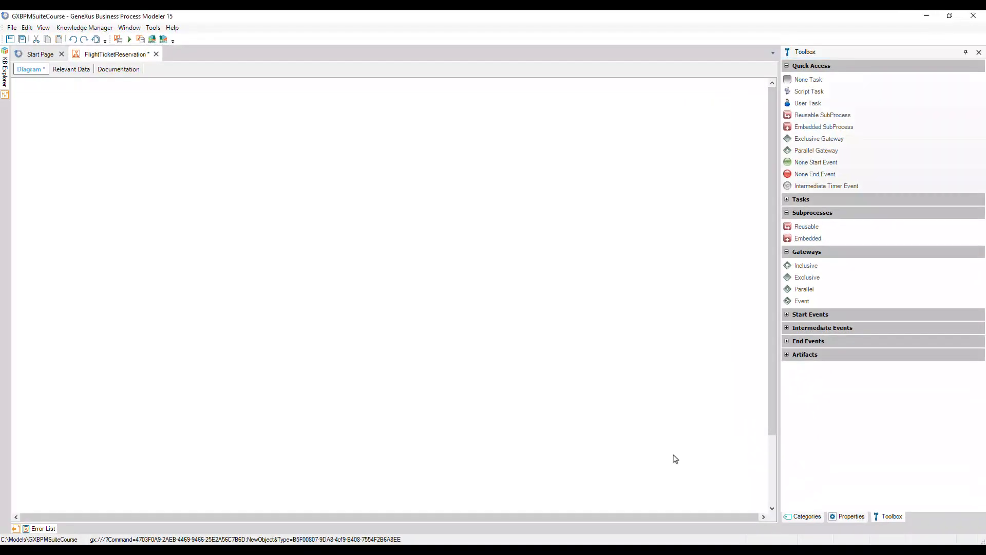
Place a None Start Event in the diagram's upper-left area, label it "New reservation request" and move the label to its left
{"action": "left_click_drag", "start_coordinate": [815, 162], "coordinate": [92, 107]}
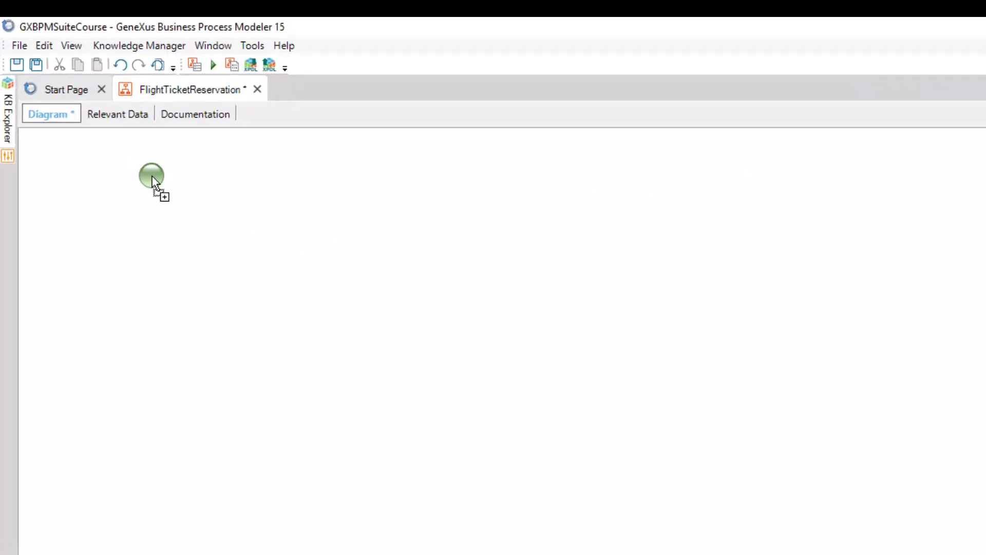
{"action": "left_click_drag", "start_coordinate": [152, 177], "coordinate": [152, 177]}
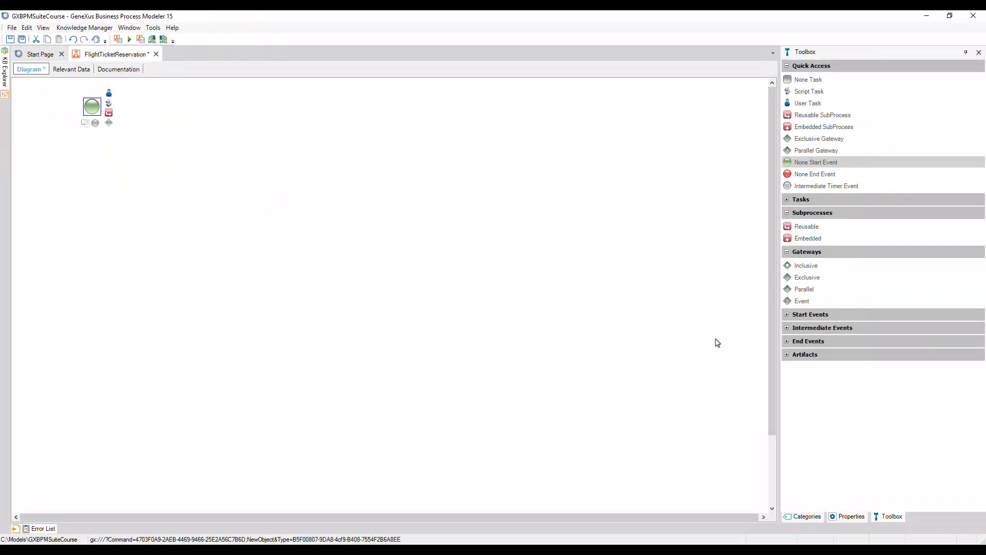
{"action": "left_click", "coordinate": [786, 314]}
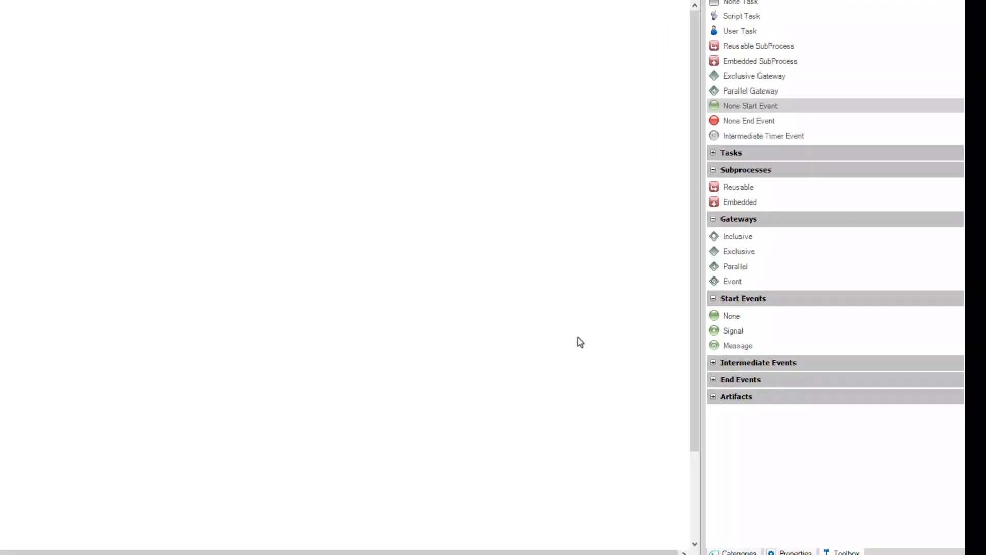
{"action": "left_click", "coordinate": [92, 120]}
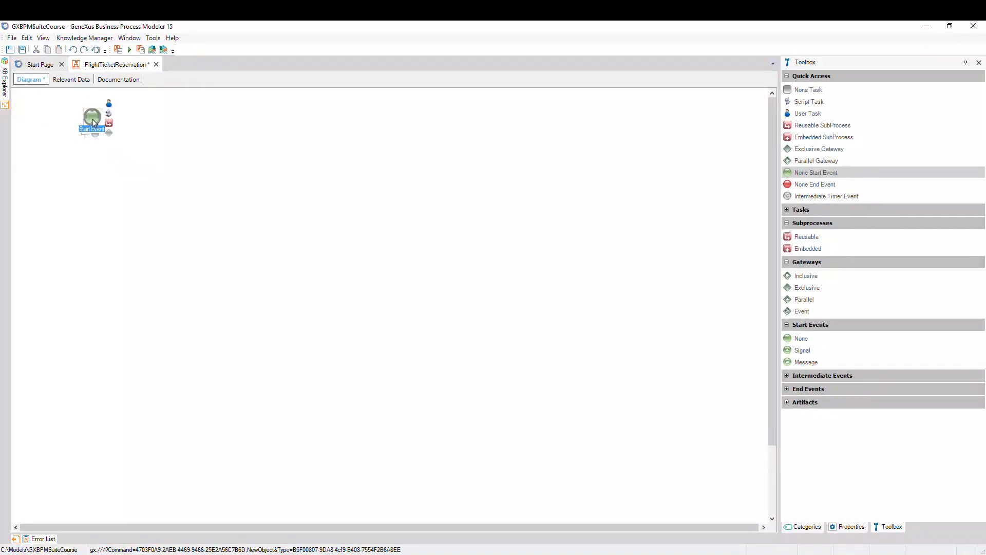
{"action": "type", "text": "New reservation request"}
{"action": "left_click", "coordinate": [76, 159]}
{"action": "left_click_drag", "start_coordinate": [73, 133], "coordinate": [38, 127]}
{"action": "left_click", "coordinate": [131, 177]}
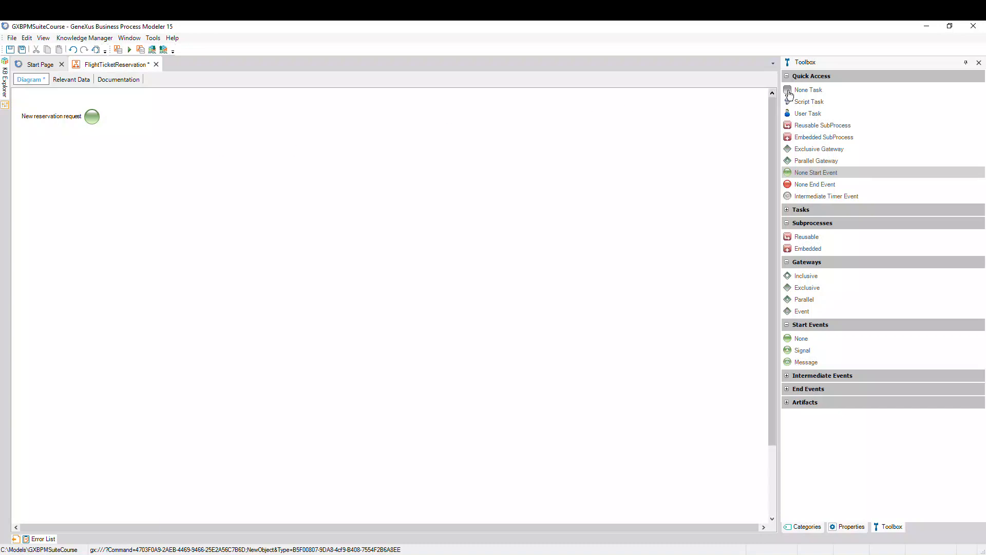
Add a None Task named "Ticket Reservation" to the right of the start event
{"action": "left_click_drag", "start_coordinate": [797, 90], "coordinate": [169, 126]}
{"action": "type", "text": "Ticket "}
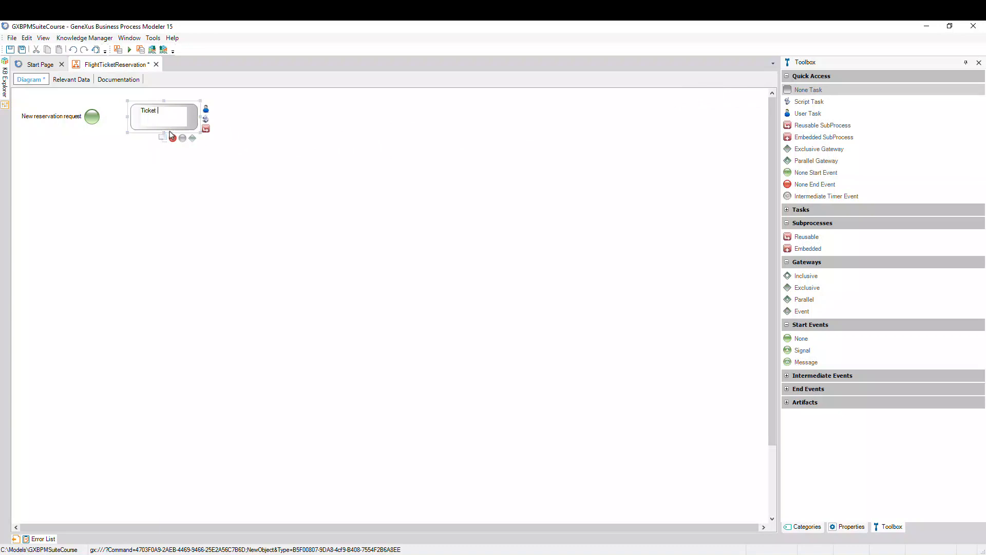
{"action": "type", "text": "Reservation"}
{"action": "left_click", "coordinate": [216, 167]}
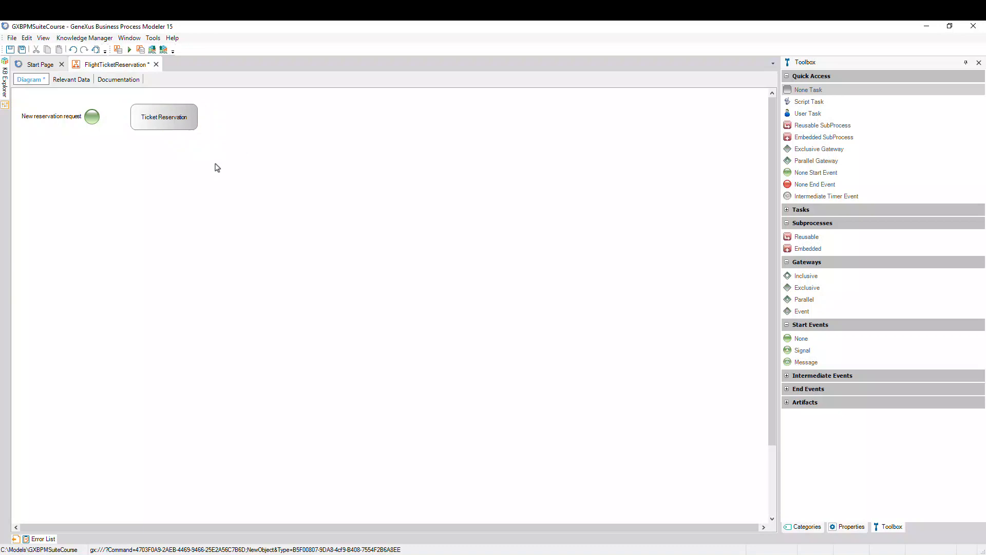
Set the Ticket Reservation task's type to User and connect the start event to it
{"action": "left_click", "coordinate": [843, 529]}
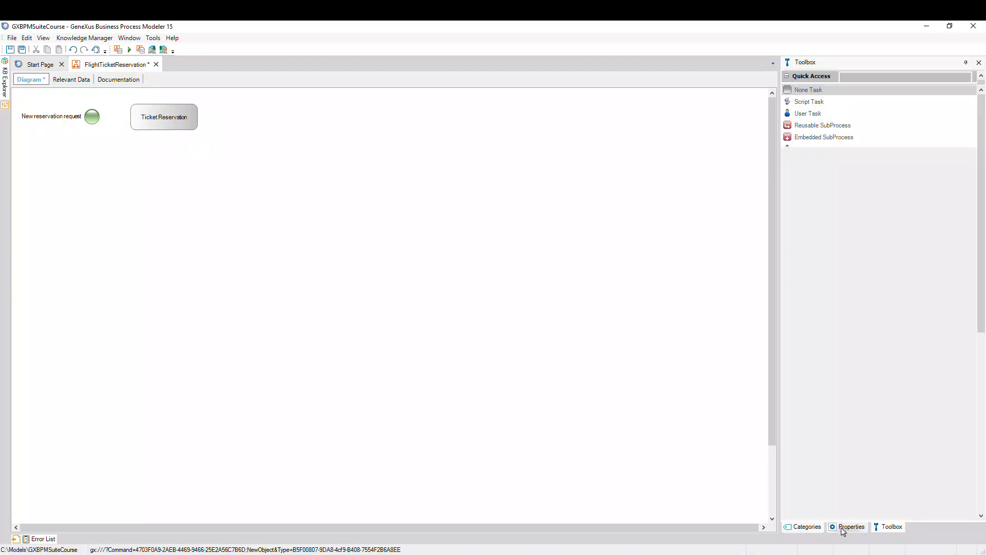
{"action": "left_click", "coordinate": [953, 119]}
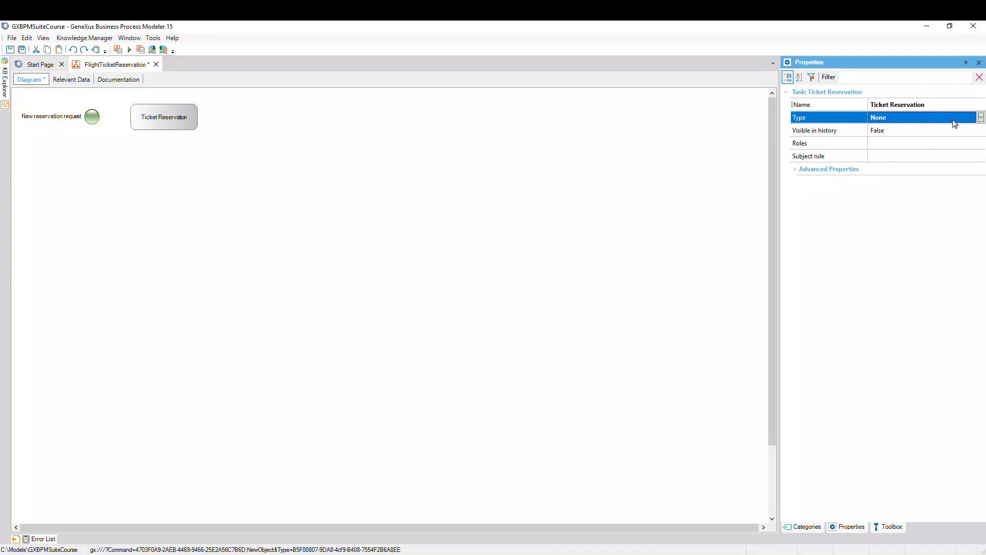
{"action": "left_click", "coordinate": [981, 118]}
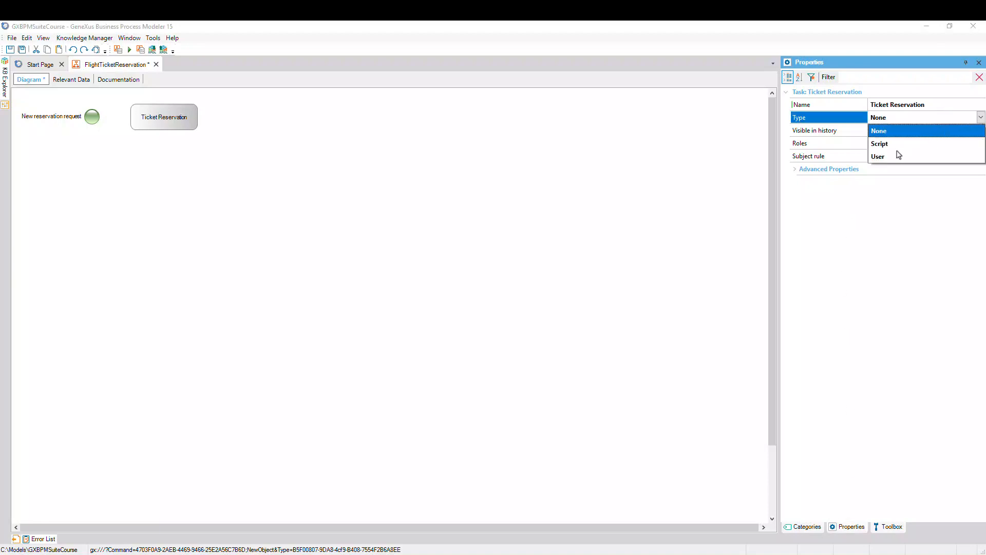
{"action": "left_click", "coordinate": [879, 157]}
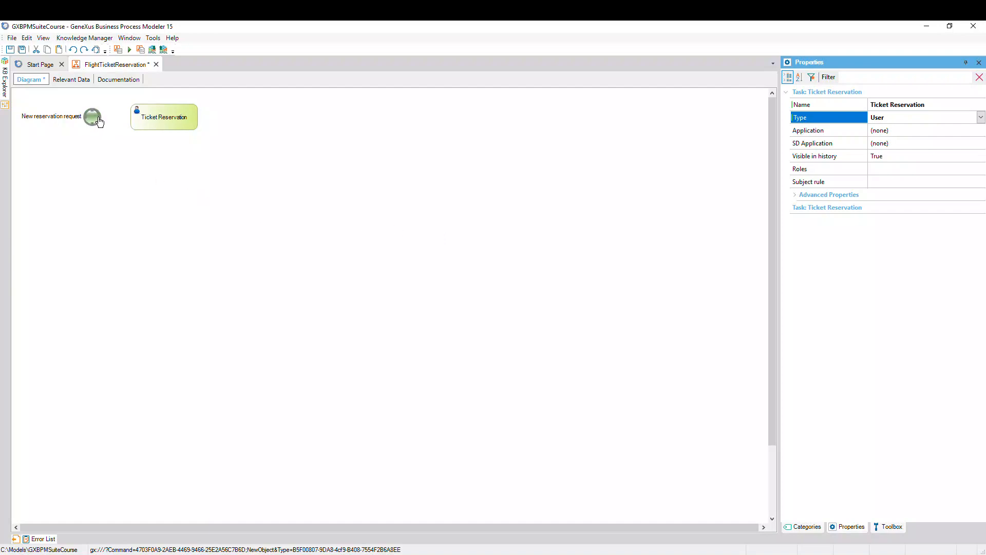
{"action": "left_click_drag", "start_coordinate": [101, 122], "coordinate": [132, 114]}
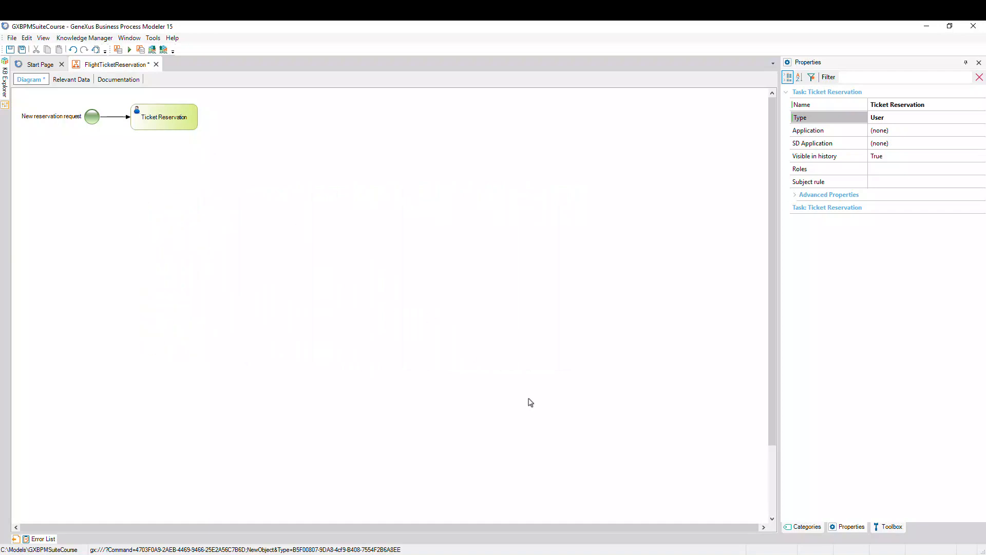
Add an exclusive gateway connected below Ticket Reservation, label it "Is the passenger a customer?" and move the label to its left
{"action": "left_click", "coordinate": [889, 527]}
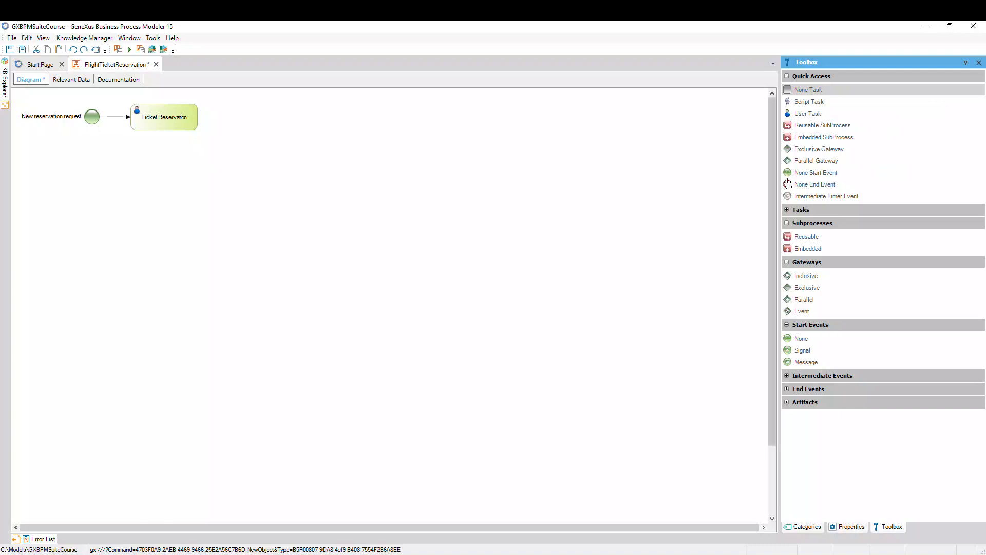
{"action": "left_click_drag", "start_coordinate": [806, 149], "coordinate": [165, 153]}
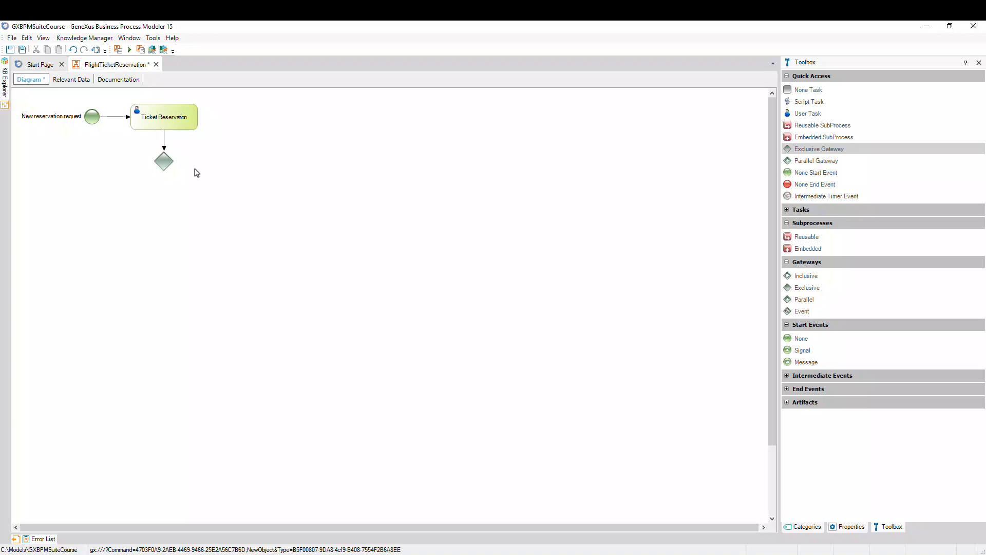
{"action": "left_click", "coordinate": [164, 166]}
{"action": "left_click", "coordinate": [164, 166]}
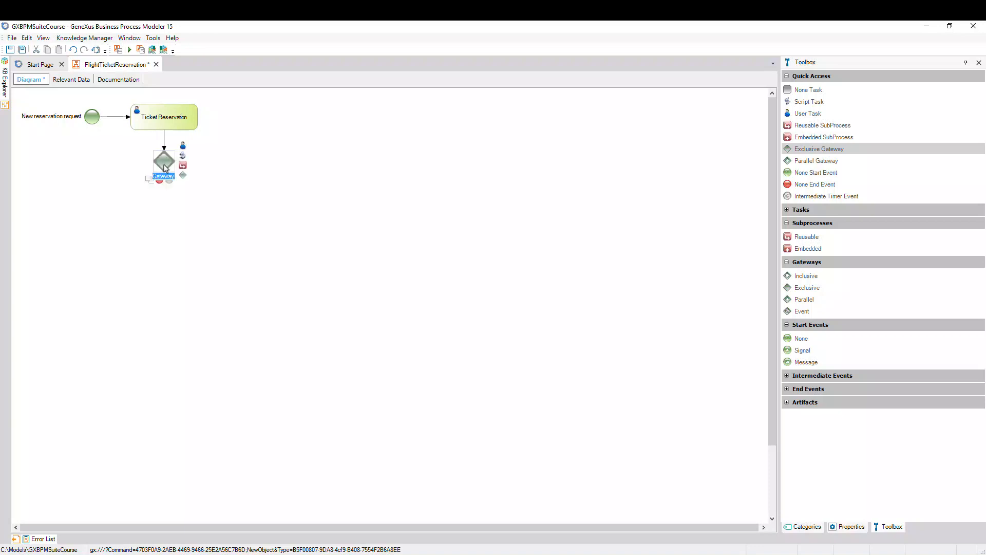
{"action": "type", "text": "Is the passenger a customer?"}
{"action": "key", "text": "Return"}
{"action": "left_click_drag", "start_coordinate": [139, 180], "coordinate": [91, 165]}
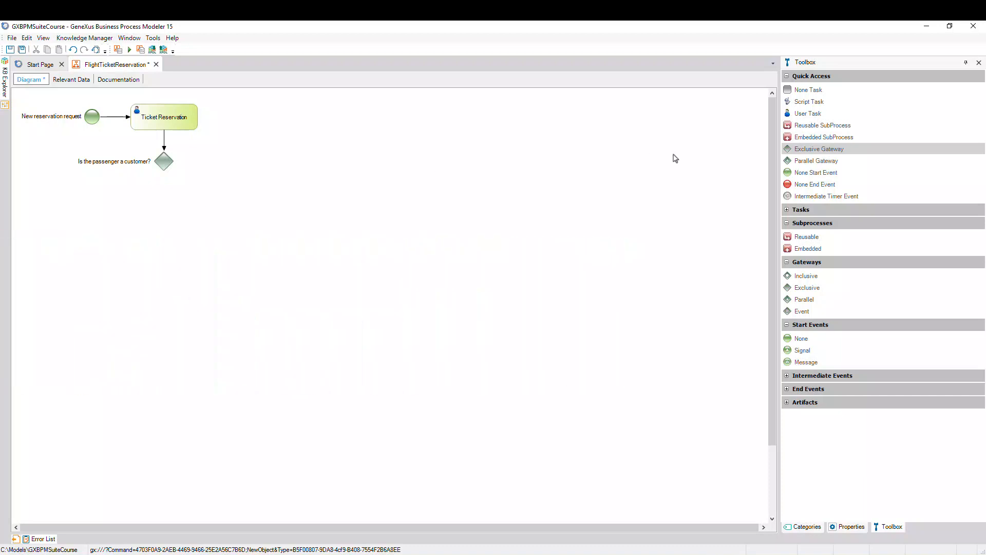
Add a Record Customer user task to the right of the gateway and connect the gateway to it with a flow labelled "No"
{"action": "left_click_drag", "start_coordinate": [799, 120], "coordinate": [224, 162]}
{"action": "left_click", "coordinate": [209, 193]}
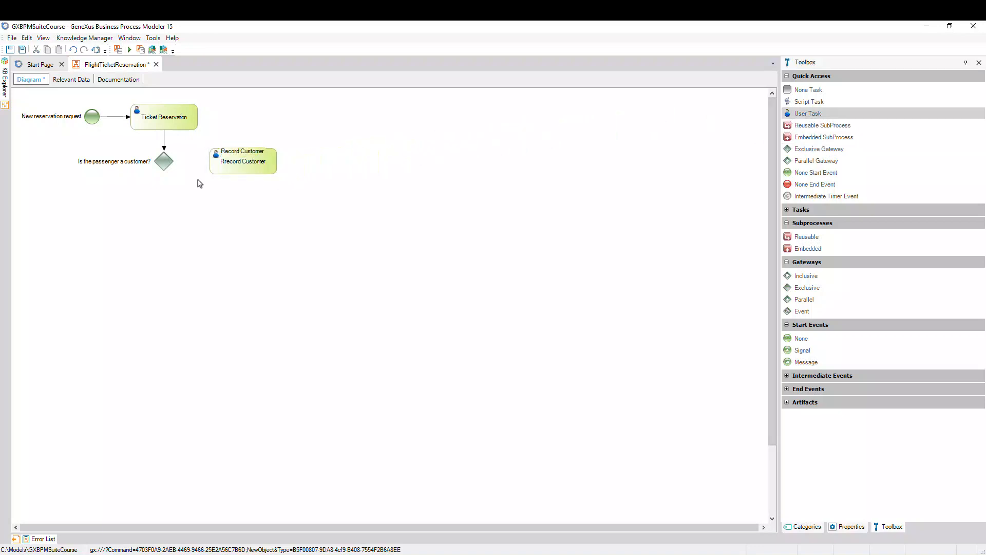
{"action": "left_click_drag", "start_coordinate": [173, 163], "coordinate": [206, 164]}
{"action": "left_click", "coordinate": [191, 161]}
{"action": "type", "text": "No"}
{"action": "left_click", "coordinate": [201, 184]}
Add a script task named "Associate Customer with Reservation" well below Record Customer and connect Record Customer to it
{"action": "left_click_drag", "start_coordinate": [801, 107], "coordinate": [248, 319]}
{"action": "type", "text": "Associate Customer with Res"}
{"action": "type", "text": "ervation"}
{"action": "key", "text": "Return"}
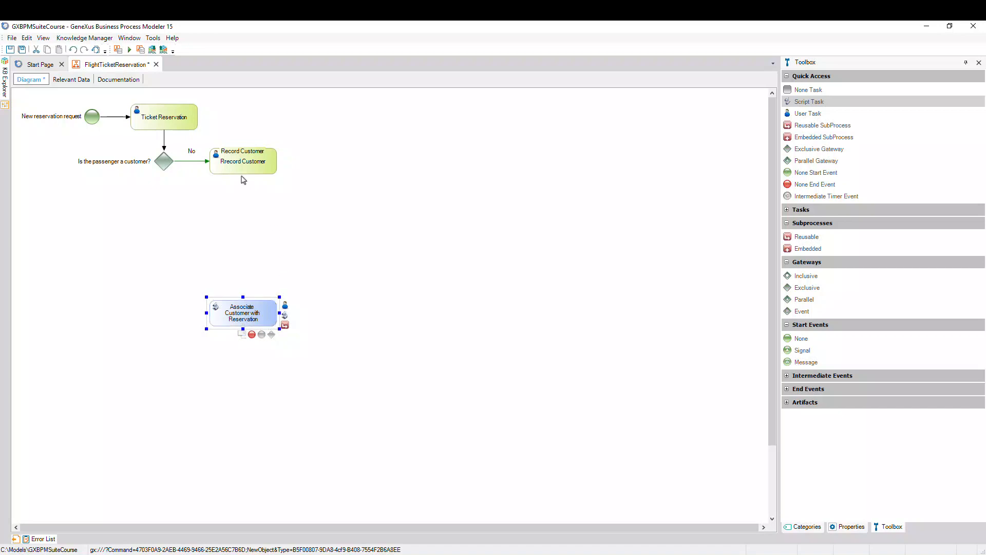
{"action": "left_click_drag", "start_coordinate": [245, 177], "coordinate": [244, 304]}
{"action": "left_click", "coordinate": [347, 309]}
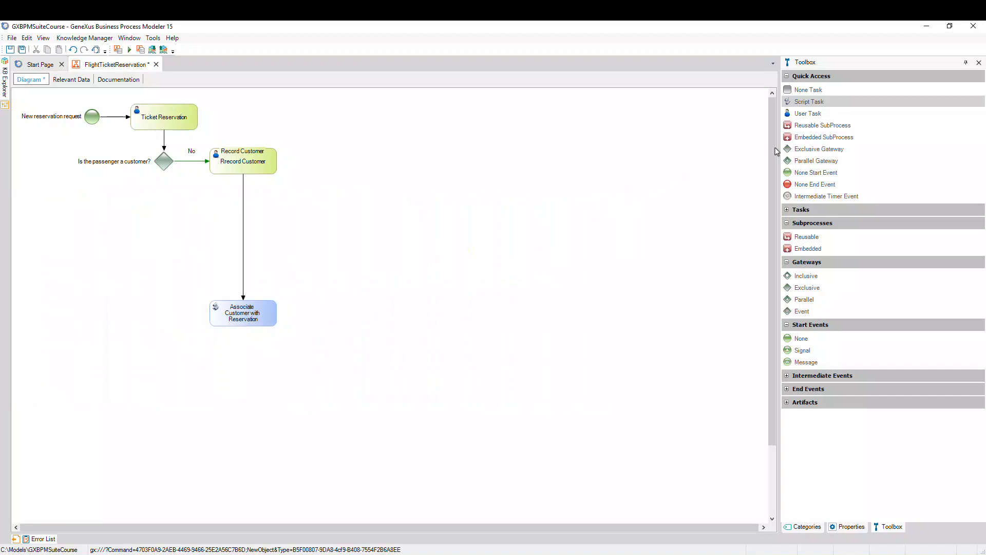
Add an embedded subprocess named "Validate Reservation" to the left of the Associate Customer with Reservation task
{"action": "left_click_drag", "start_coordinate": [803, 141], "coordinate": [158, 312]}
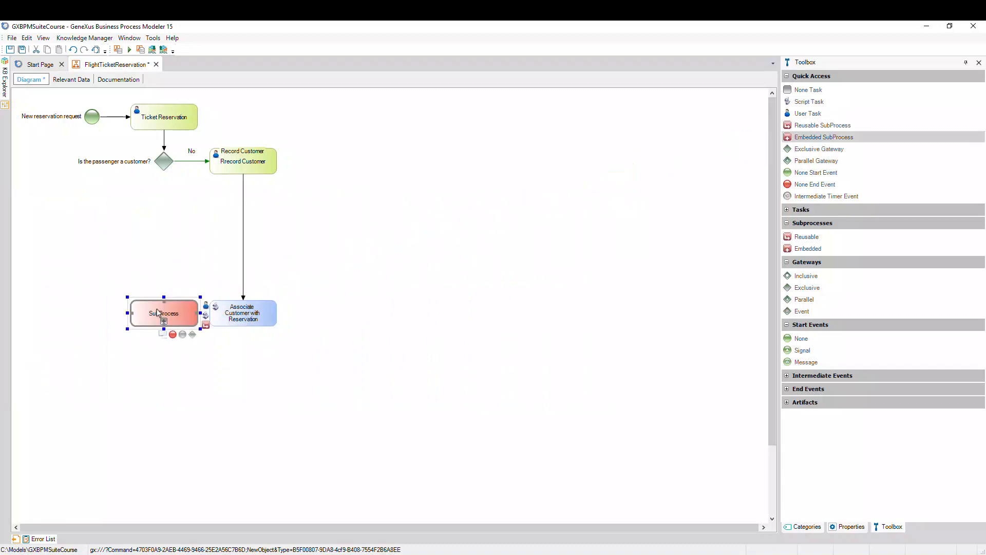
{"action": "type", "text": "Validate Reservation"}
{"action": "left_click", "coordinate": [184, 370]}
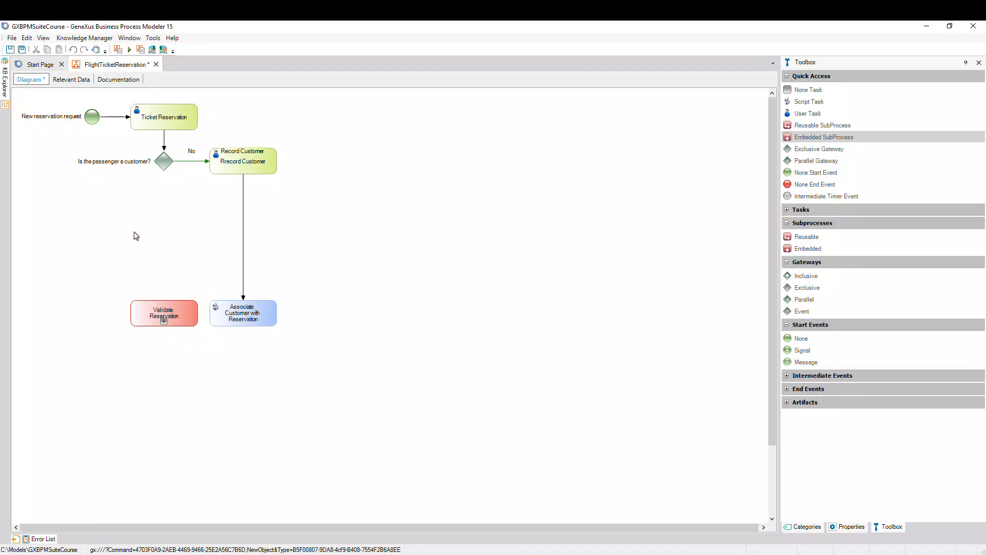
Connect the customer gateway to Validate Reservation with a flow labelled "Yes" and place the label left of the line
{"action": "left_click_drag", "start_coordinate": [165, 177], "coordinate": [164, 302]}
{"action": "double_click", "coordinate": [164, 203]}
{"action": "type", "text": "Yes"}
{"action": "left_click", "coordinate": [165, 199]}
{"action": "left_click_drag", "start_coordinate": [162, 226], "coordinate": [156, 227]}
Set the "Yes" flow's condition type to Default and connect Associate Customer with Reservation to Validate Reservation
{"action": "left_click", "coordinate": [164, 209]}
{"action": "left_click", "coordinate": [849, 527]}
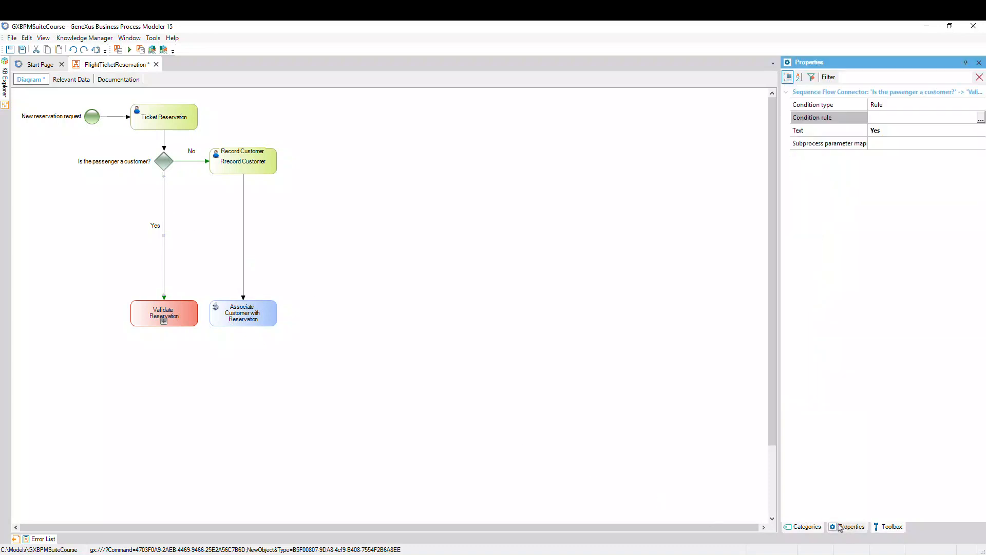
{"action": "left_click", "coordinate": [950, 104]}
{"action": "left_click", "coordinate": [981, 104]}
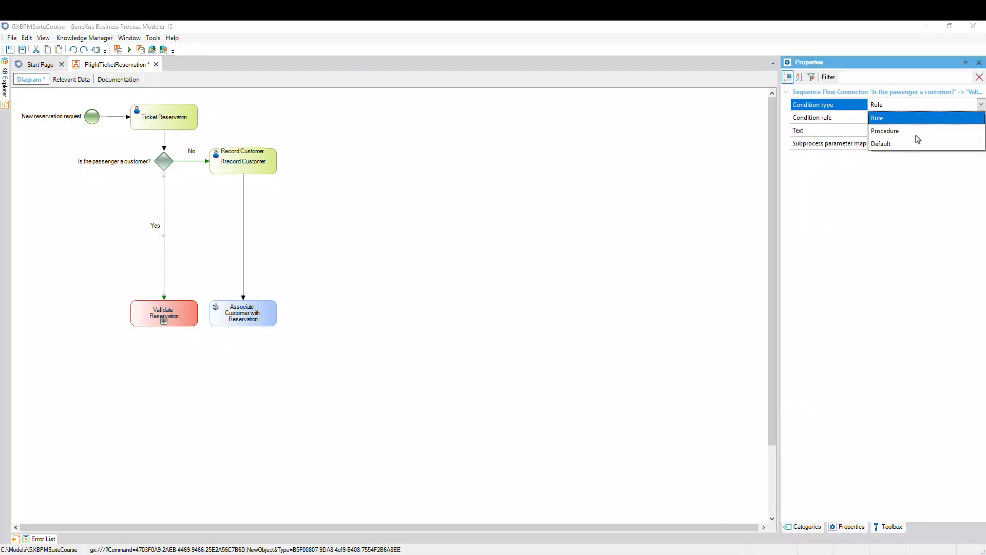
{"action": "left_click", "coordinate": [884, 144]}
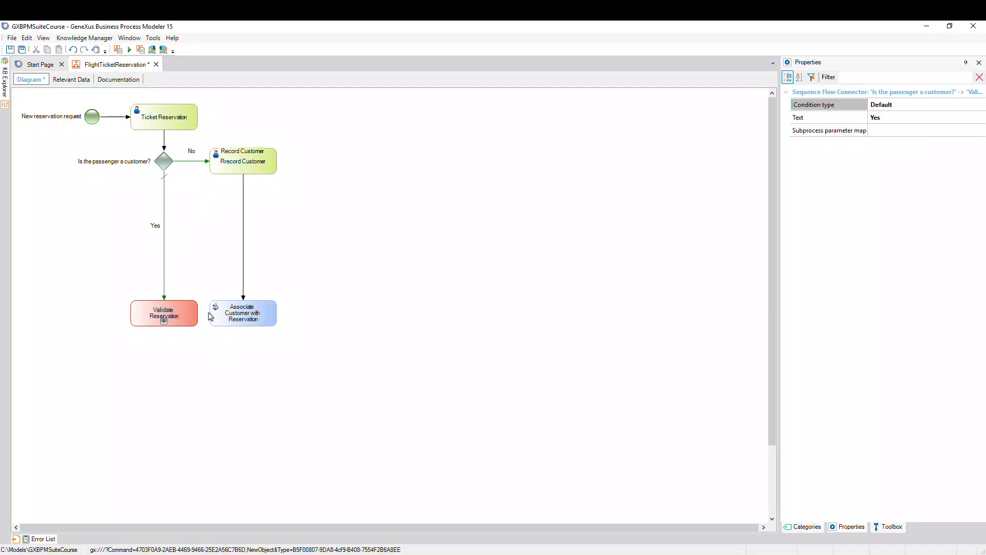
{"action": "left_click_drag", "start_coordinate": [213, 317], "coordinate": [196, 315]}
Add an exclusive gateway connected below Validate Reservation, label it "Is the reservation valid?" and move the label to its upper left
{"action": "left_click", "coordinate": [888, 528]}
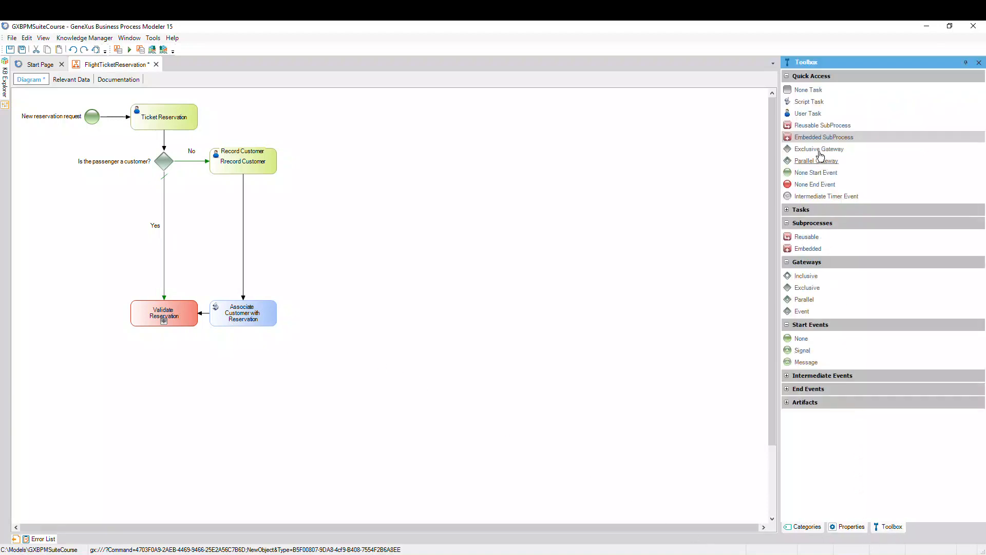
{"action": "left_click_drag", "start_coordinate": [819, 153], "coordinate": [164, 359]}
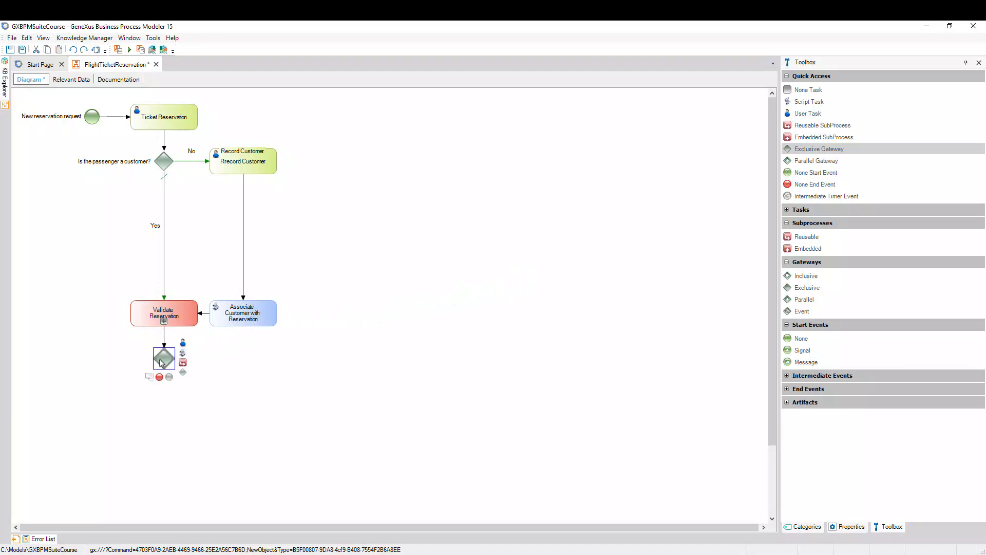
{"action": "double_click", "coordinate": [161, 362]}
{"action": "type", "text": "Is the reservation valid?"}
{"action": "key", "text": "Return"}
{"action": "left_click_drag", "start_coordinate": [137, 375], "coordinate": [101, 351]}
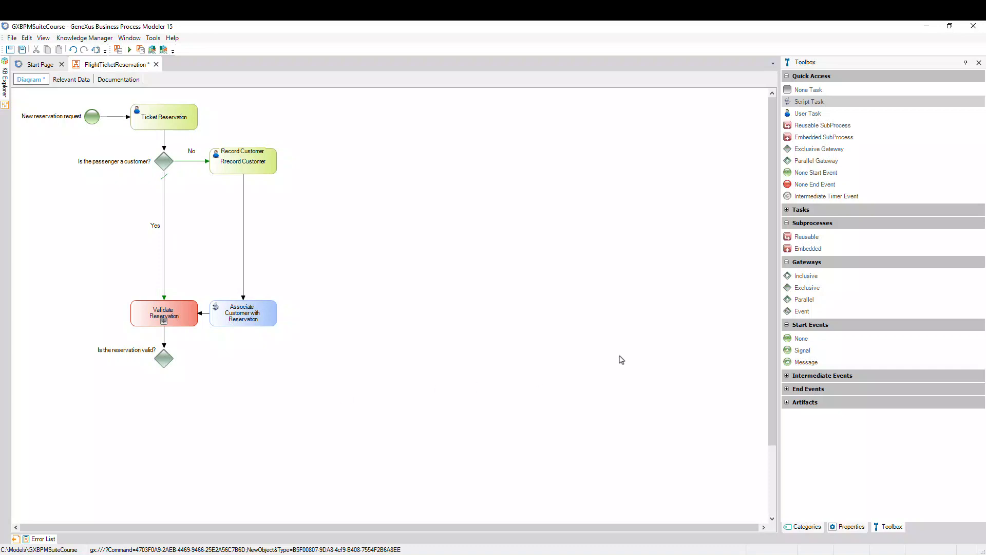
Add a script task named "Notify customer of authorization" below the "Is the reservation valid?" gateway and connect the gateway to it
{"action": "left_click_drag", "start_coordinate": [809, 102], "coordinate": [165, 403]}
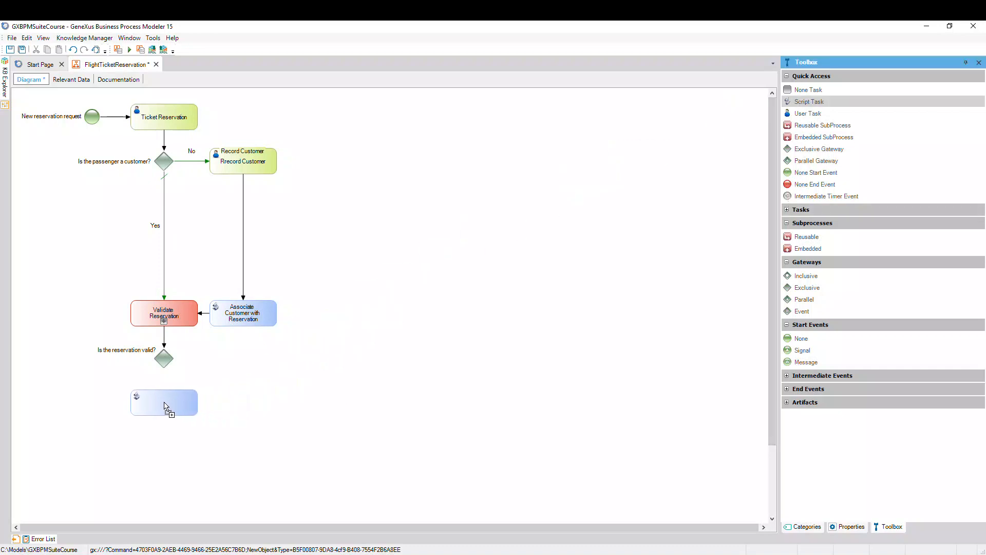
{"action": "double_click", "coordinate": [166, 404]}
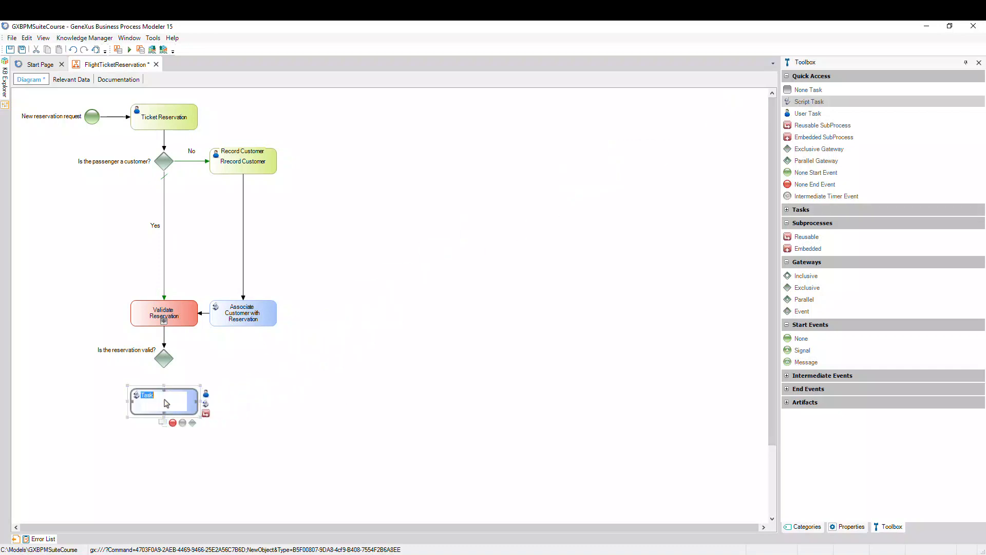
{"action": "type", "text": "Notify customer of authorization"}
{"action": "key", "text": "Return"}
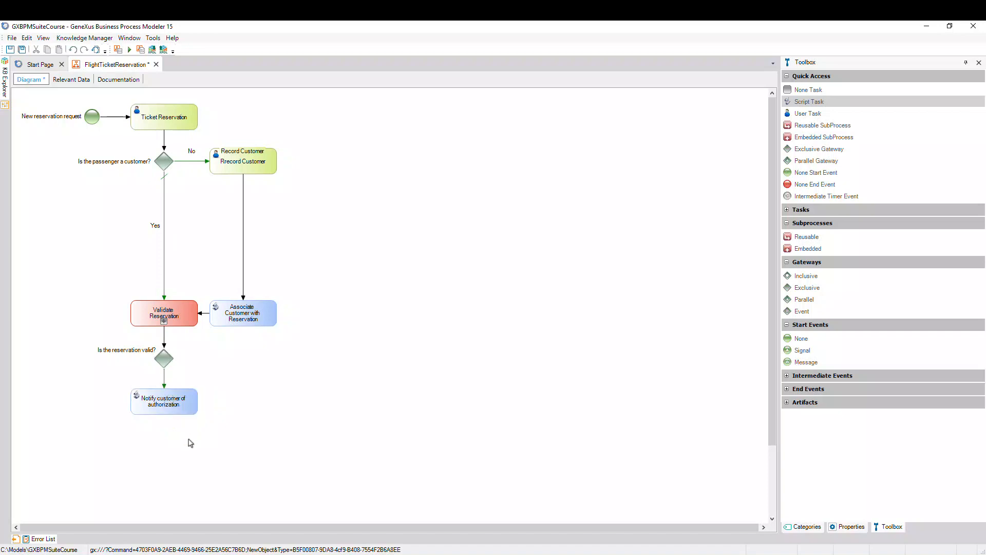
Set the condition type of the flow to Notify customer of authorization to Default and label it "Yes", right of the line
{"action": "left_click", "coordinate": [165, 380]}
{"action": "left_click", "coordinate": [849, 526]}
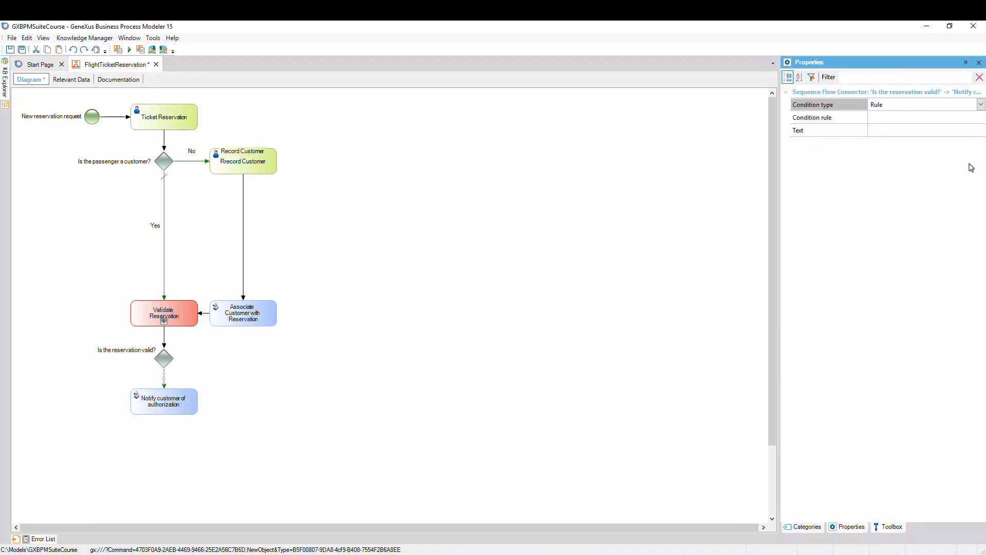
{"action": "left_click", "coordinate": [980, 105]}
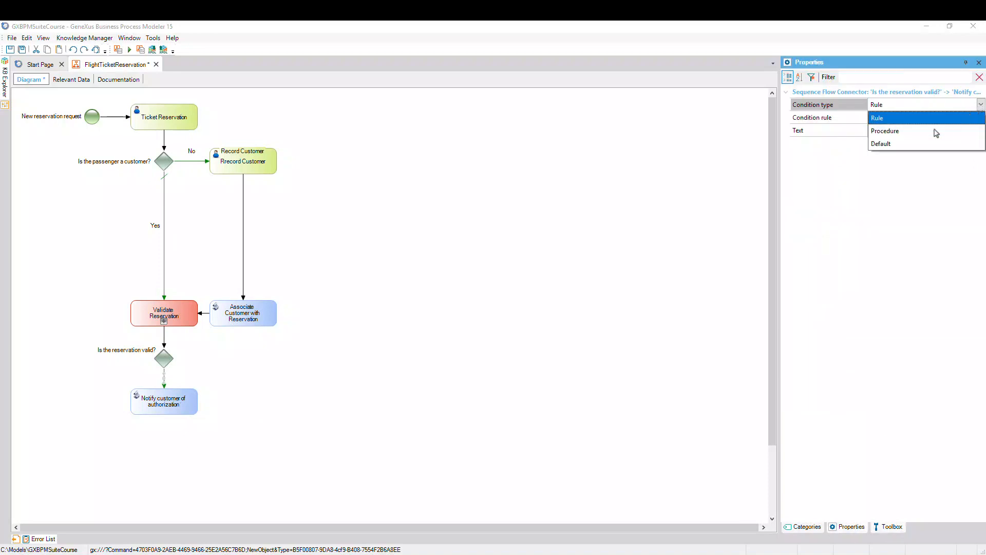
{"action": "left_click", "coordinate": [890, 145]}
{"action": "double_click", "coordinate": [164, 377]}
{"action": "type", "text": "Yes"}
{"action": "left_click_drag", "start_coordinate": [167, 375], "coordinate": [177, 377]}
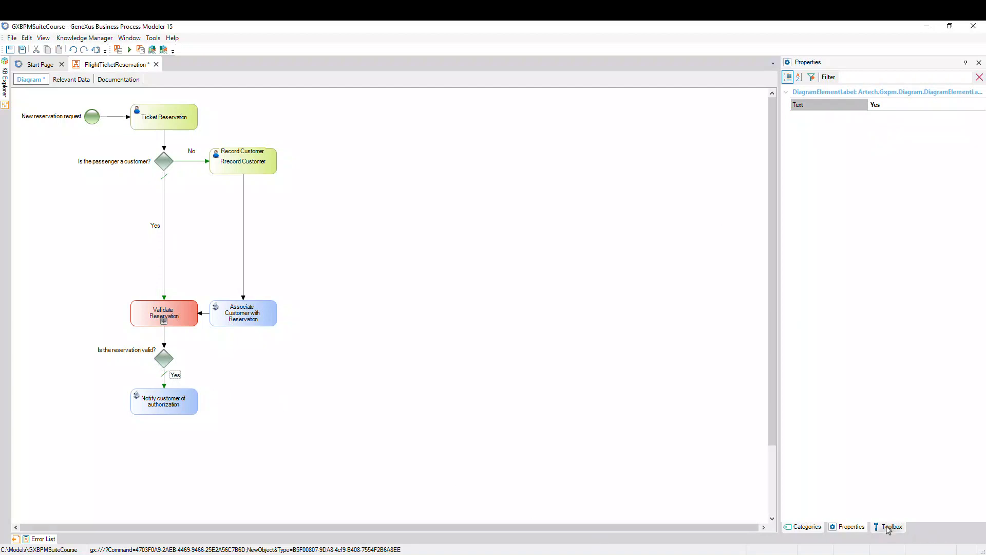
Add a none end event named "Valid reservation" connected below the Notify customer of authorization task
{"action": "left_click", "coordinate": [889, 527]}
{"action": "left_click_drag", "start_coordinate": [813, 185], "coordinate": [163, 439]}
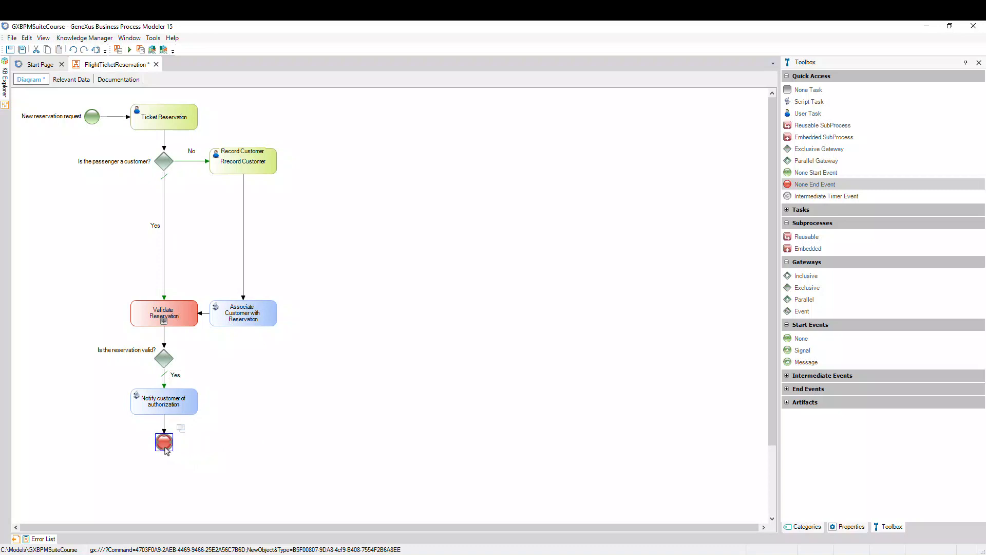
{"action": "double_click", "coordinate": [165, 444]}
{"action": "type", "text": "Valid reservation"}
{"action": "left_click", "coordinate": [272, 468]}
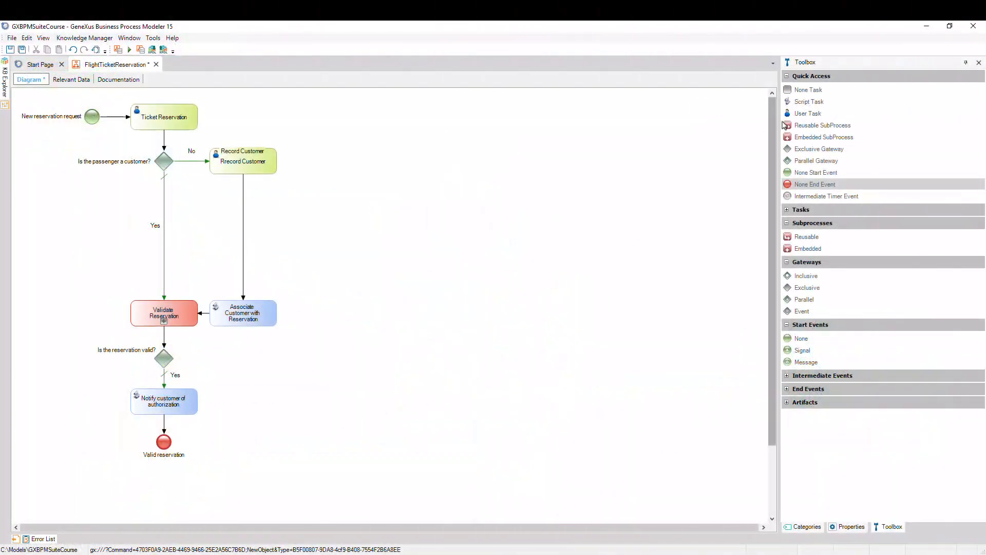
Add a user task named "Notify about rejection and check follow-up" to the lower right of the Record Customer task
{"action": "left_click_drag", "start_coordinate": [806, 120], "coordinate": [322, 215]}
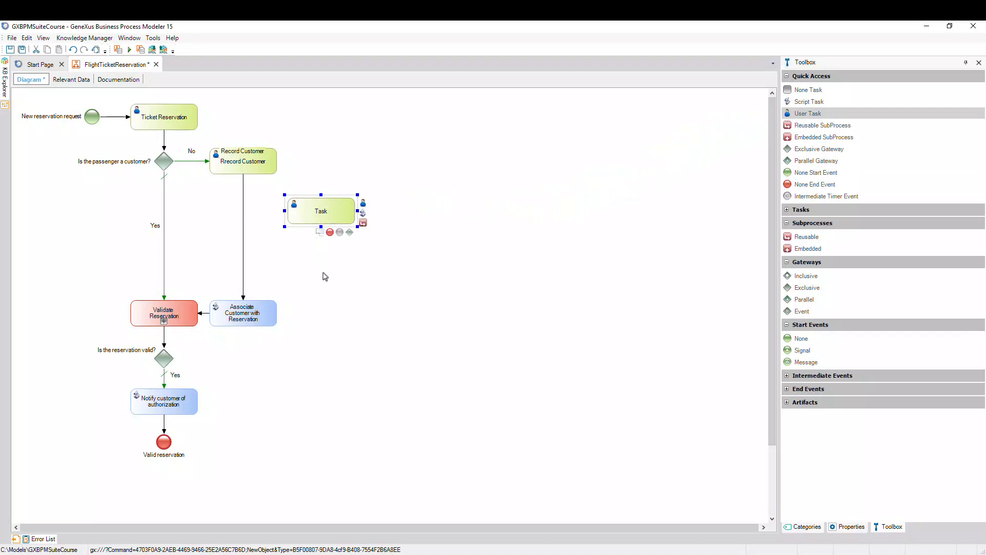
{"action": "type", "text": "Notify about rejection and check follow-up"}
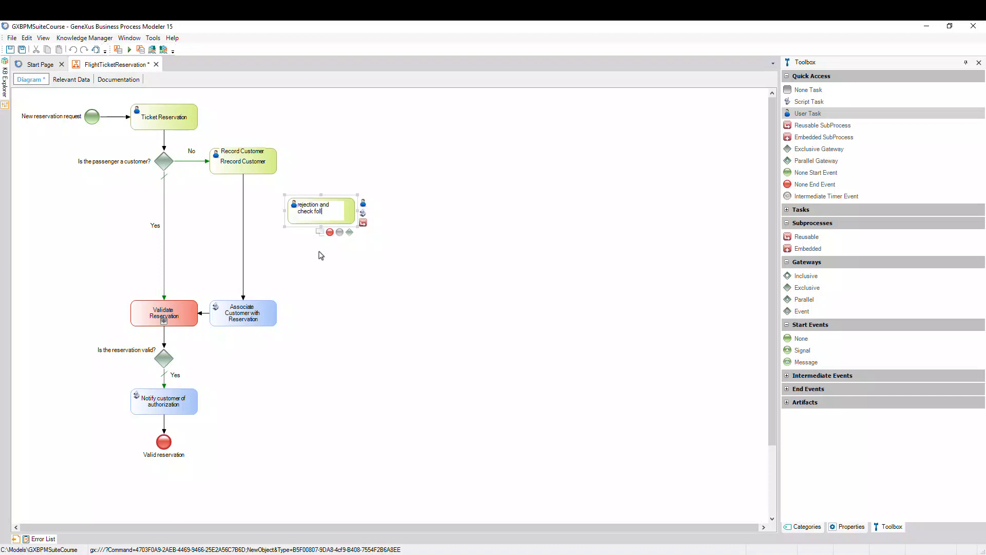
{"action": "left_click", "coordinate": [348, 279]}
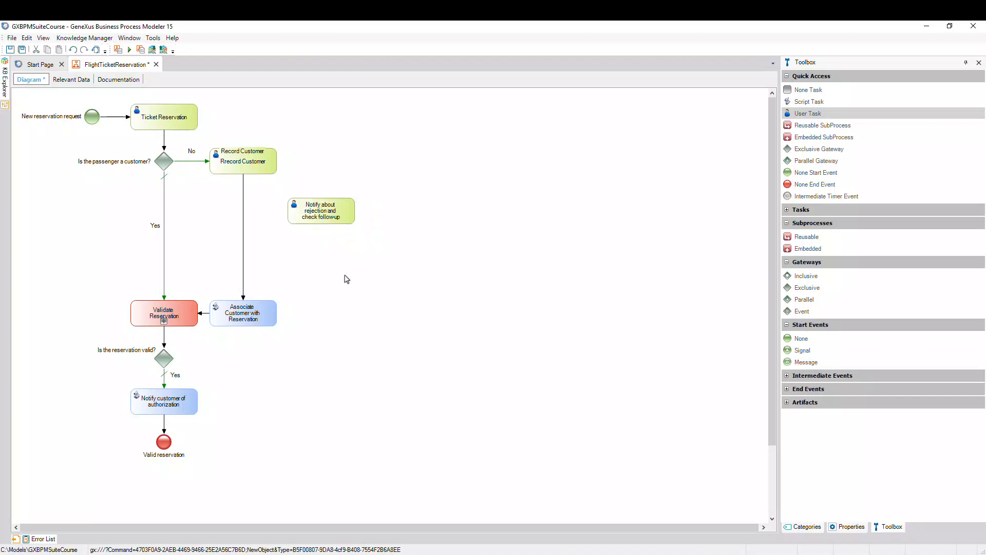
Connect the reservation validity gateway to the rejection task with a flow labelled "No" and move the label beside the gateway
{"action": "mouse_move", "coordinate": [175, 363]}
{"action": "left_mouse_down"}
{"action": "mouse_move", "coordinate": [319, 348]}
{"action": "mouse_move", "coordinate": [323, 219]}
{"action": "left_mouse_up"}
{"action": "left_click", "coordinate": [208, 358]}
{"action": "type", "text": "No"}
{"action": "left_click_drag", "start_coordinate": [321, 353], "coordinate": [199, 351]}
Add an exclusive gateway connected right of the rejection task, label it "Do you want to make another reservation?" and move the label to its upper right
{"action": "left_click_drag", "start_coordinate": [805, 155], "coordinate": [397, 211]}
{"action": "double_click", "coordinate": [401, 215]}
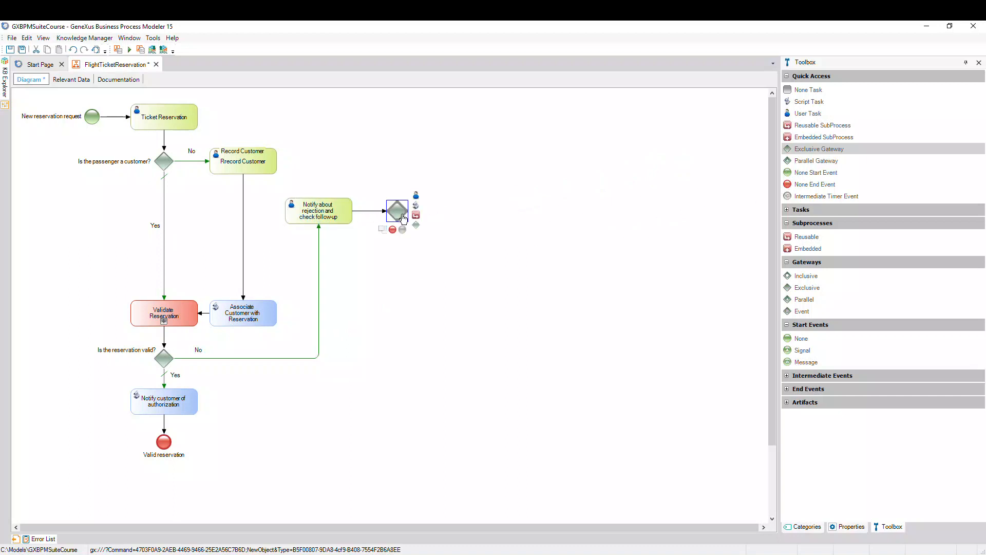
{"action": "type", "text": "Do you want to make another reservation?"}
{"action": "left_click", "coordinate": [410, 262]}
{"action": "left_click_drag", "start_coordinate": [397, 234], "coordinate": [434, 207]}
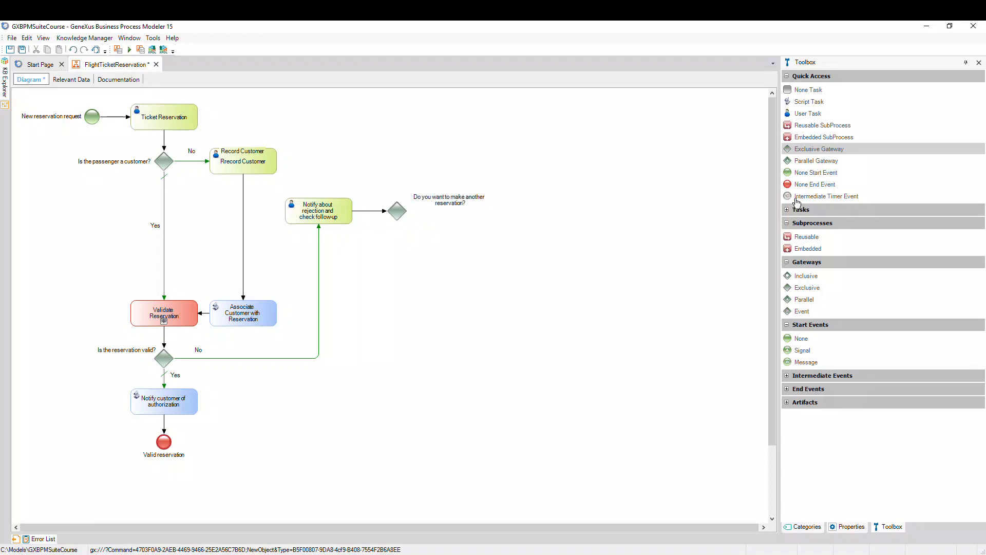
Add a none end event below the new gateway and connect them with a flow labelled "No", placing the label left of the line
{"action": "left_click_drag", "start_coordinate": [814, 184], "coordinate": [397, 260]}
{"action": "left_click_drag", "start_coordinate": [397, 225], "coordinate": [398, 256]}
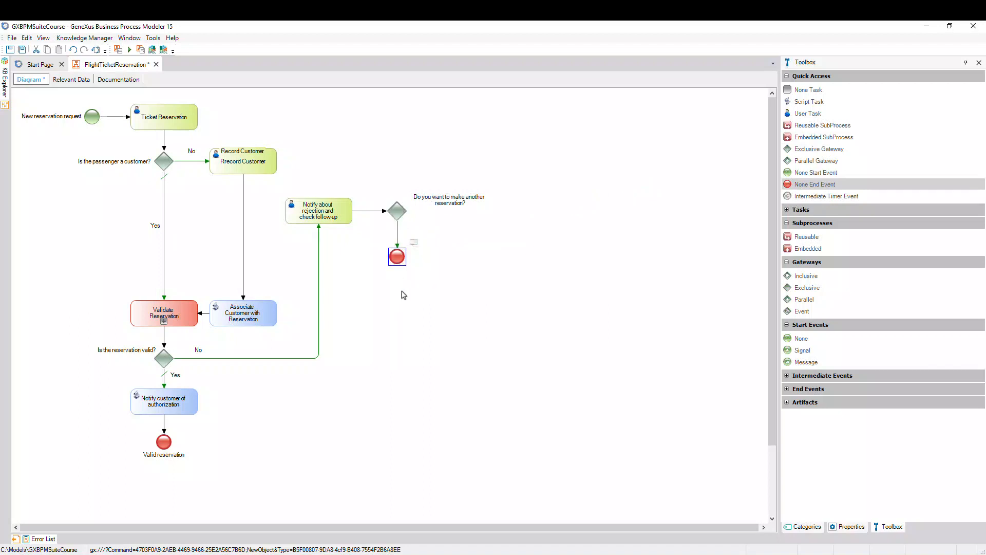
{"action": "left_click", "coordinate": [398, 237]}
{"action": "type", "text": "No"}
{"action": "left_click_drag", "start_coordinate": [398, 226], "coordinate": [388, 234]}
Set the condition type of the "No" flow between the another-reservation gateway and its end event to Default
{"action": "left_click", "coordinate": [848, 527]}
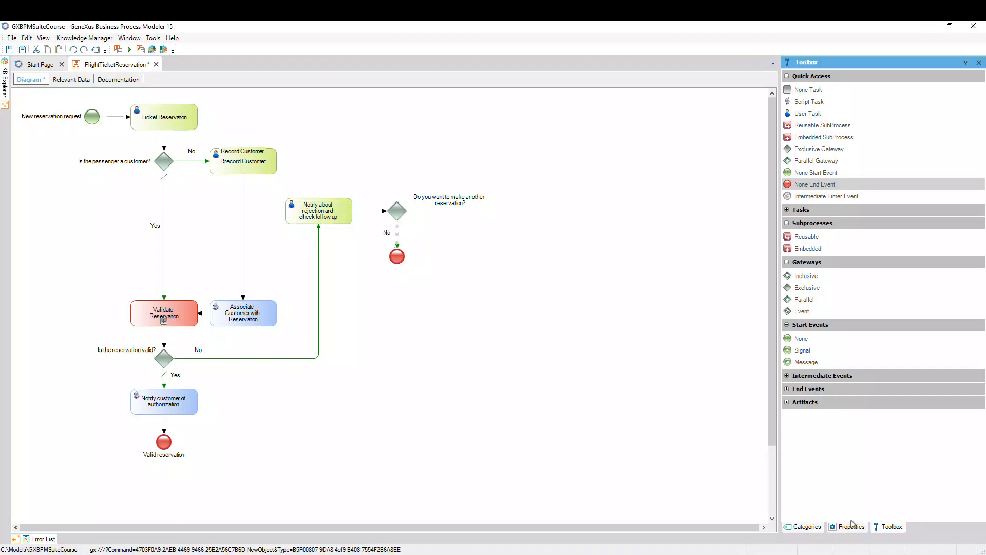
{"action": "left_click", "coordinate": [981, 105]}
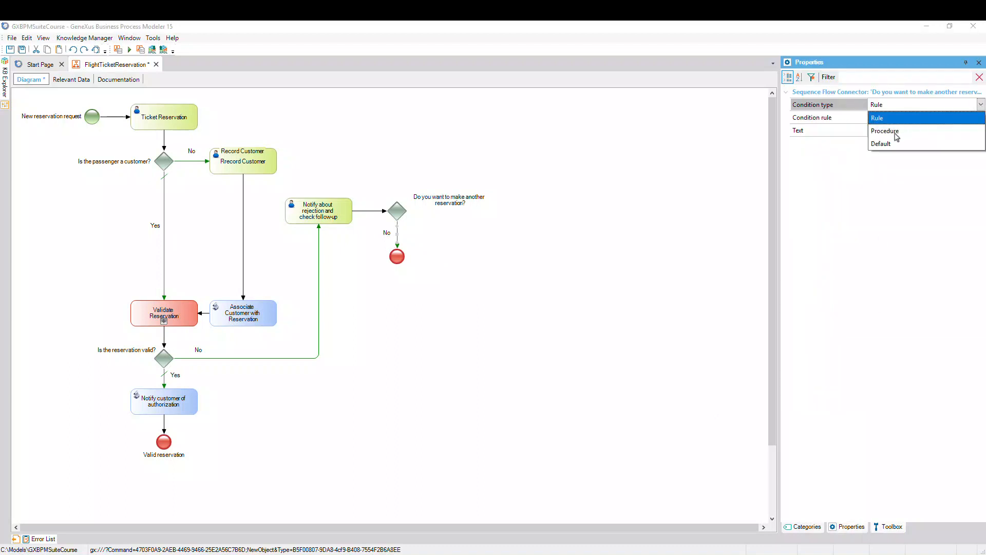
{"action": "left_click", "coordinate": [887, 147]}
Name the end event below the another-reservation gateway "Invalid reservation"
{"action": "left_click", "coordinate": [397, 256]}
{"action": "type", "text": "Inval"}
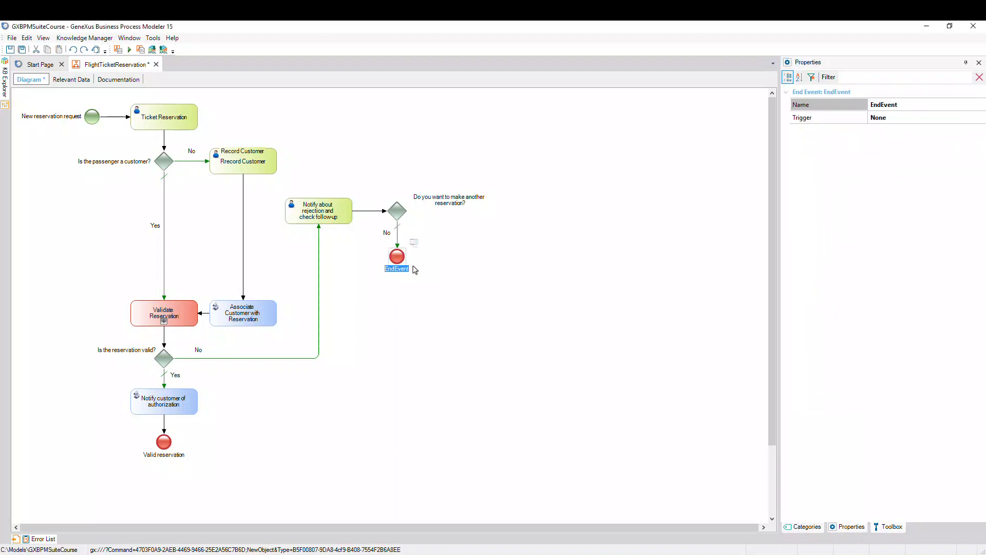
{"action": "type", "text": "id reservation"}
{"action": "key", "text": "Return"}
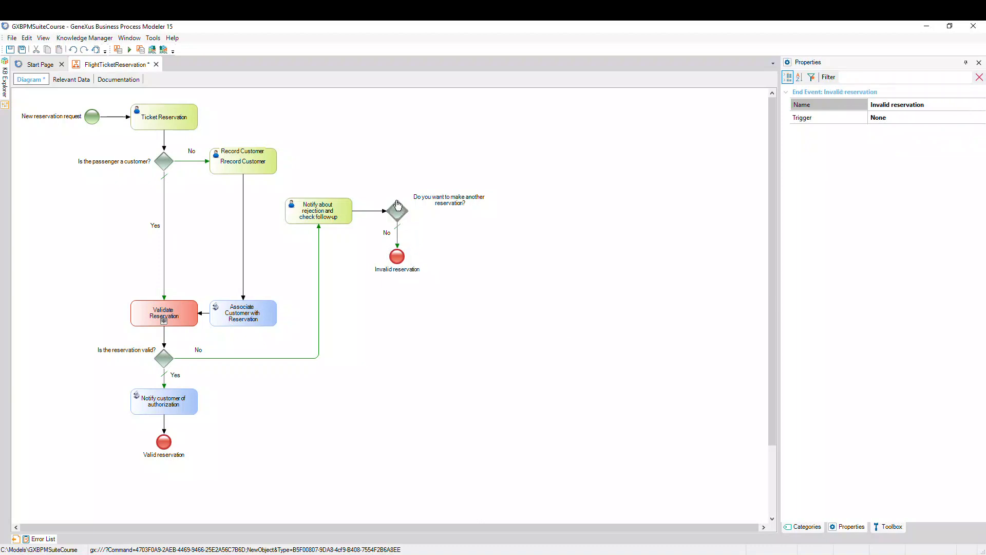
Connect the another-reservation gateway back to Ticket Reservation with a flow labelled "Yes" and move the label just above the gateway, left of the line
{"action": "left_click_drag", "start_coordinate": [398, 206], "coordinate": [200, 117]}
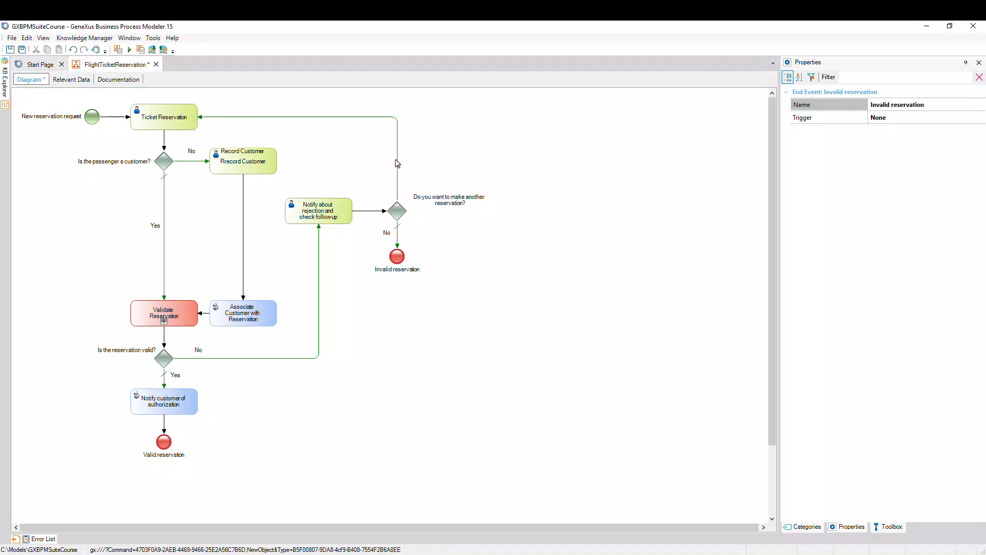
{"action": "left_click", "coordinate": [397, 165]}
{"action": "type", "text": "Yes"}
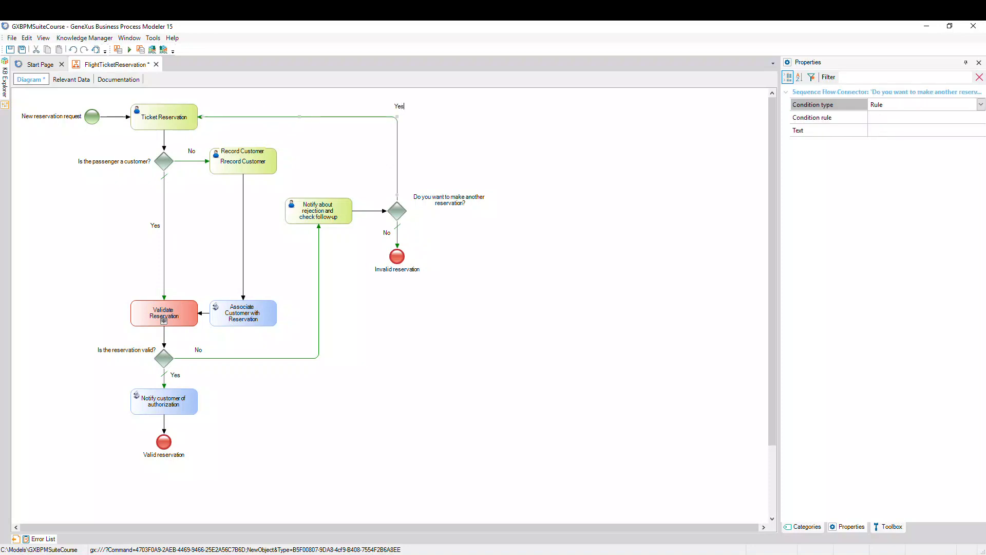
{"action": "key", "text": "Return"}
{"action": "left_click_drag", "start_coordinate": [398, 112], "coordinate": [389, 188]}
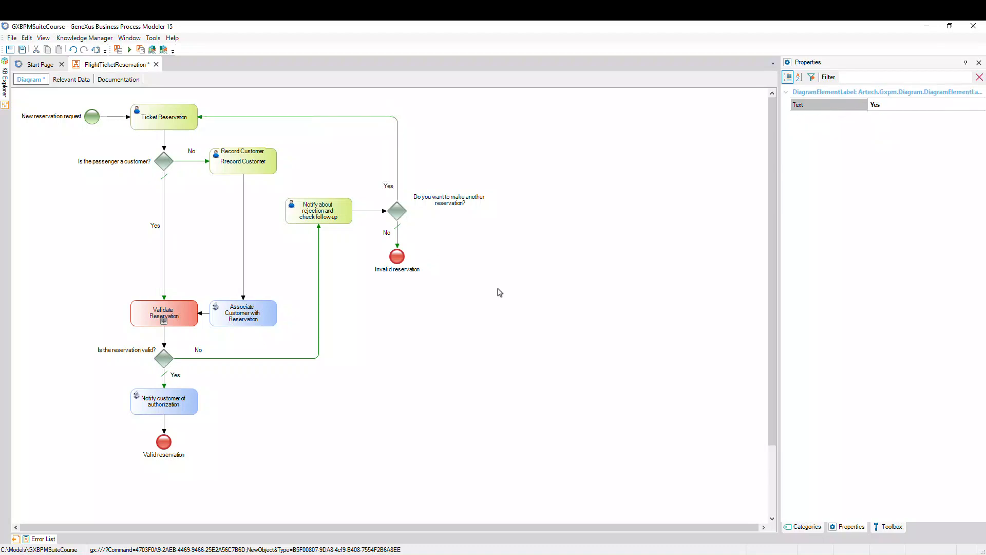
{"action": "right_click", "coordinate": [498, 291]}
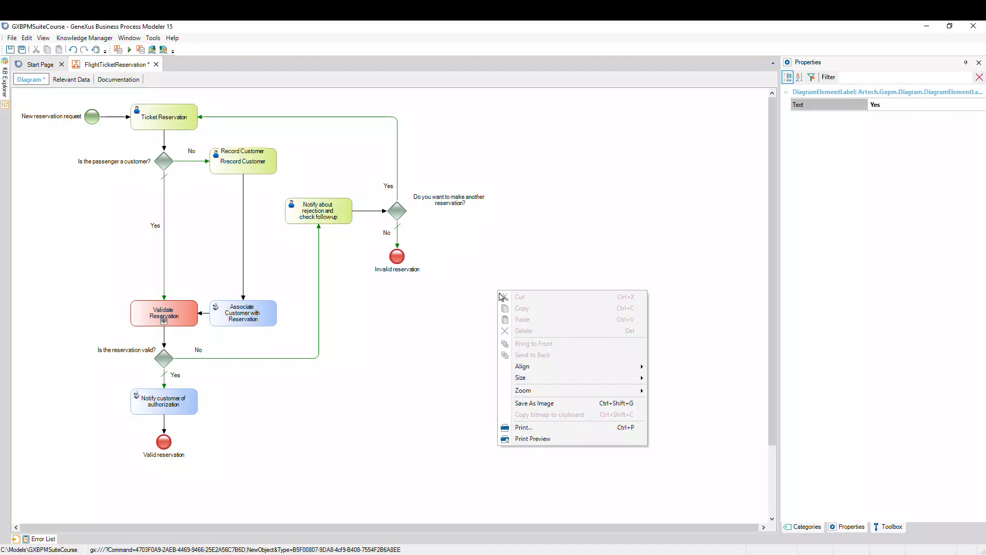
{"action": "mouse_move", "coordinate": [564, 393]}
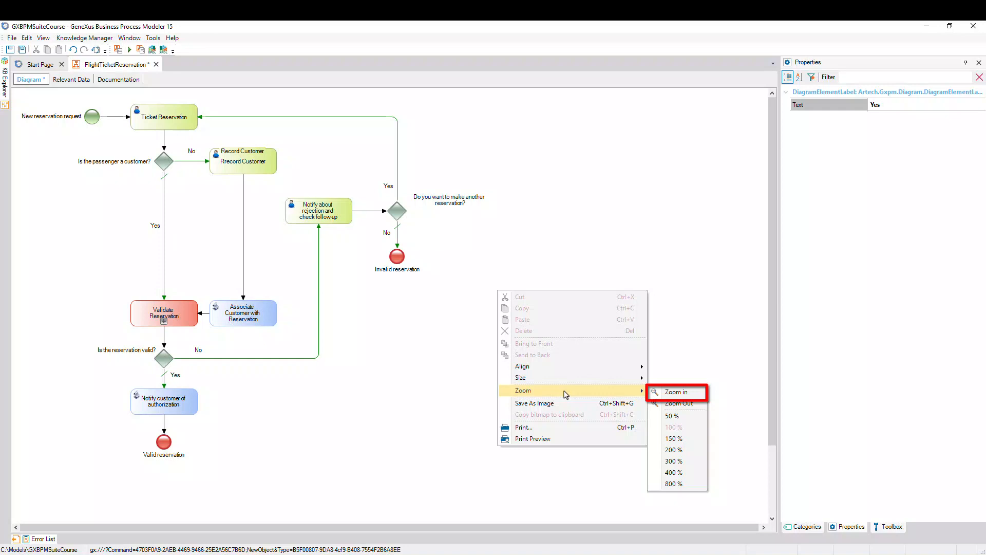
{"action": "left_click", "coordinate": [561, 234]}
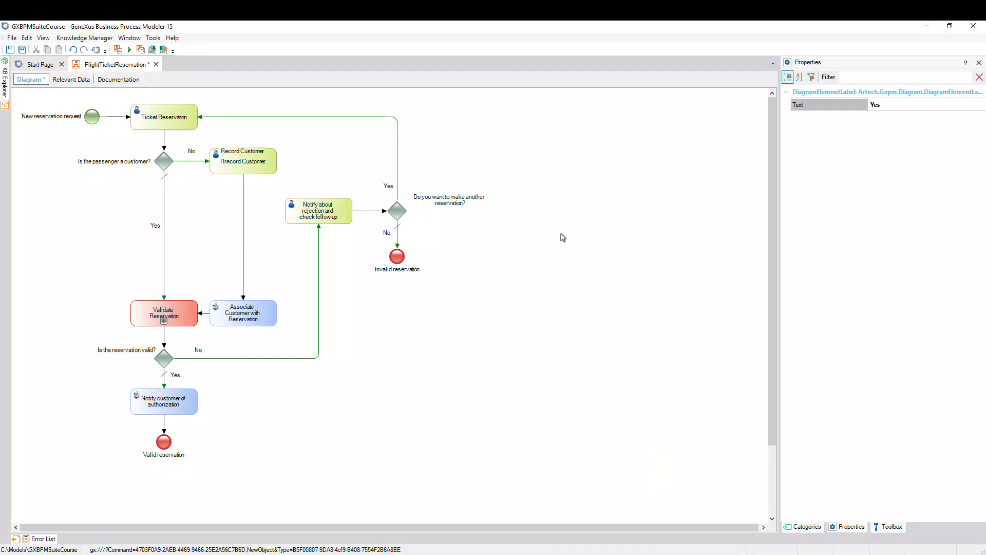